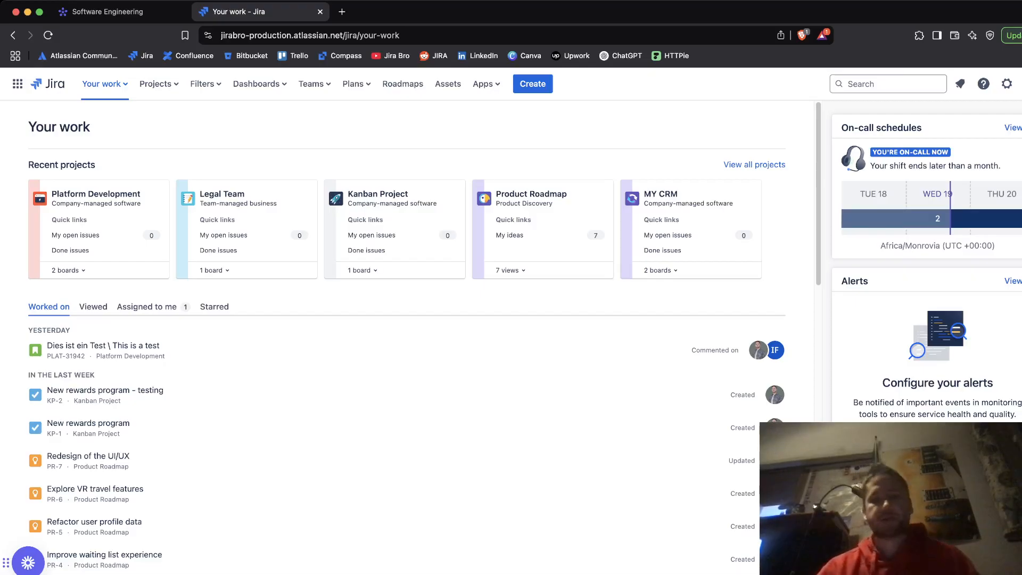
# Step: Review the Software Engineering board in monday, switching to its Kanban view
pyautogui.click(102, 11)
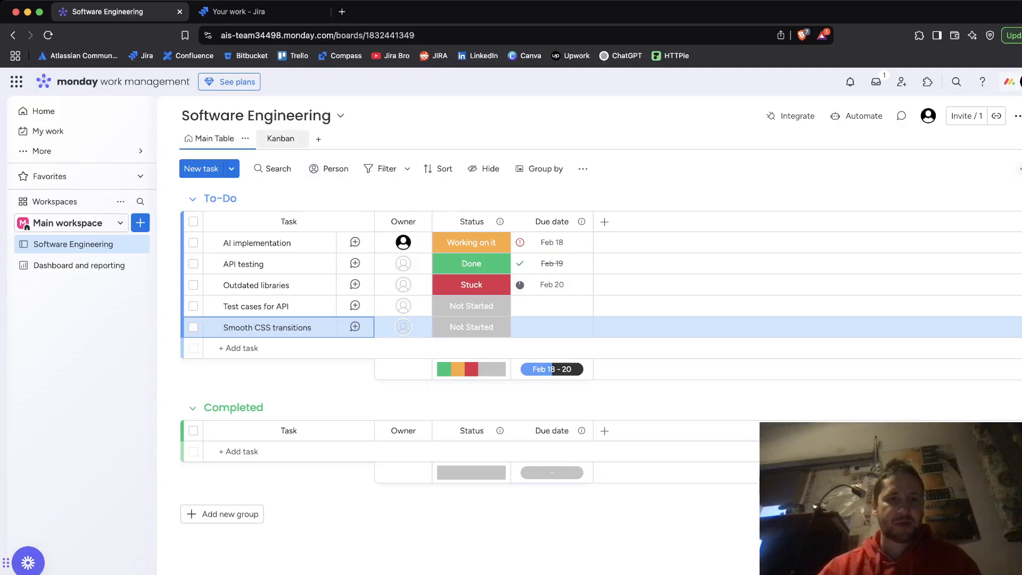
pyautogui.click(280, 138)
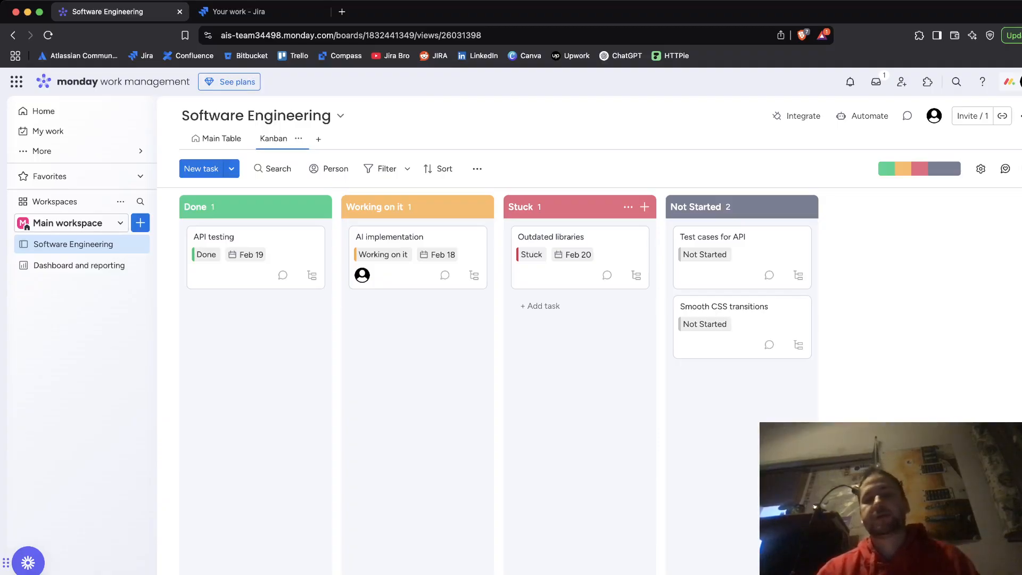
pyautogui.hotkey('ctrl', 'Tab')
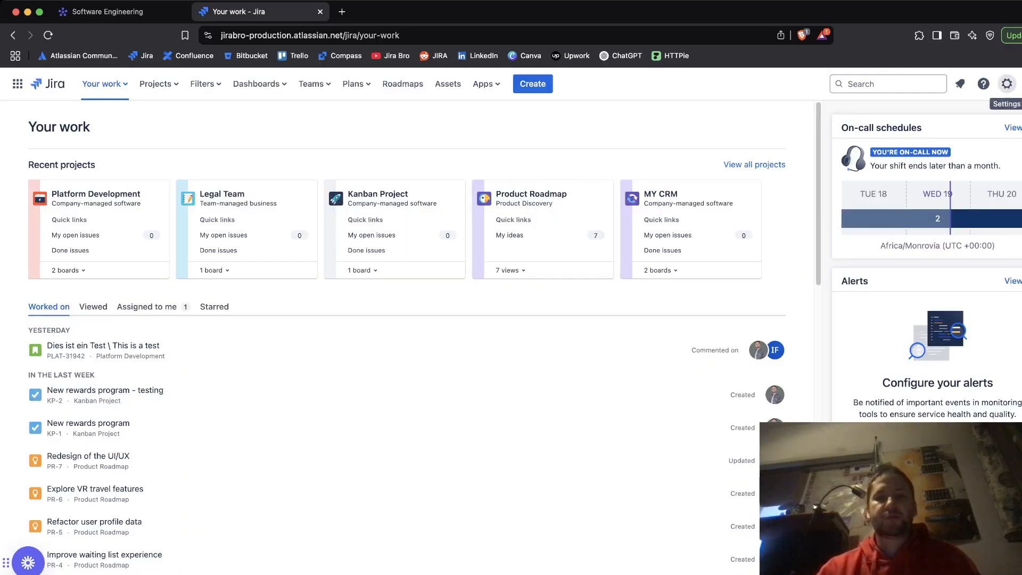
# Step: Open Jira's System settings, go to External System Import and choose monday as the import source
pyautogui.click(1007, 84)
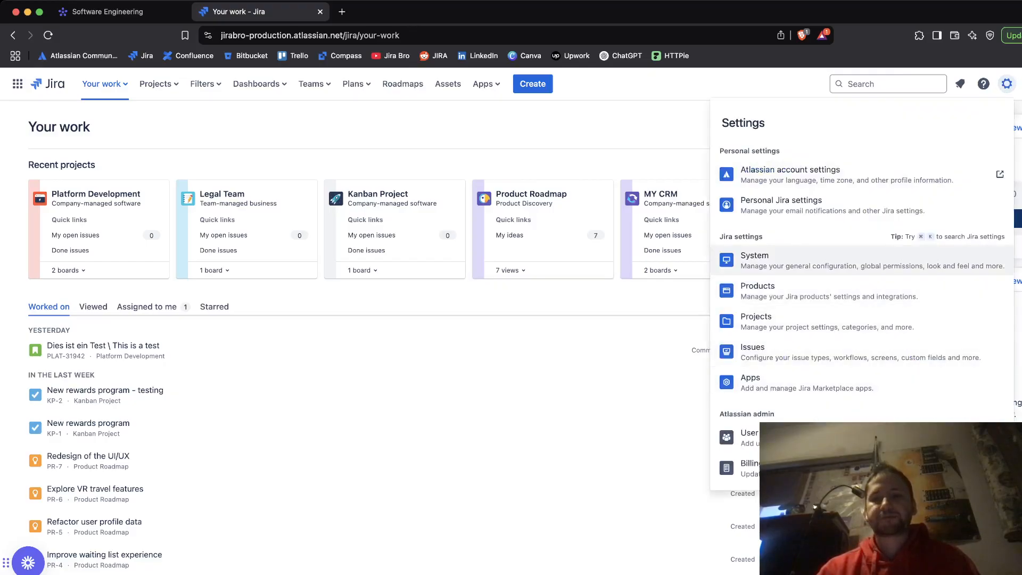
pyautogui.click(754, 260)
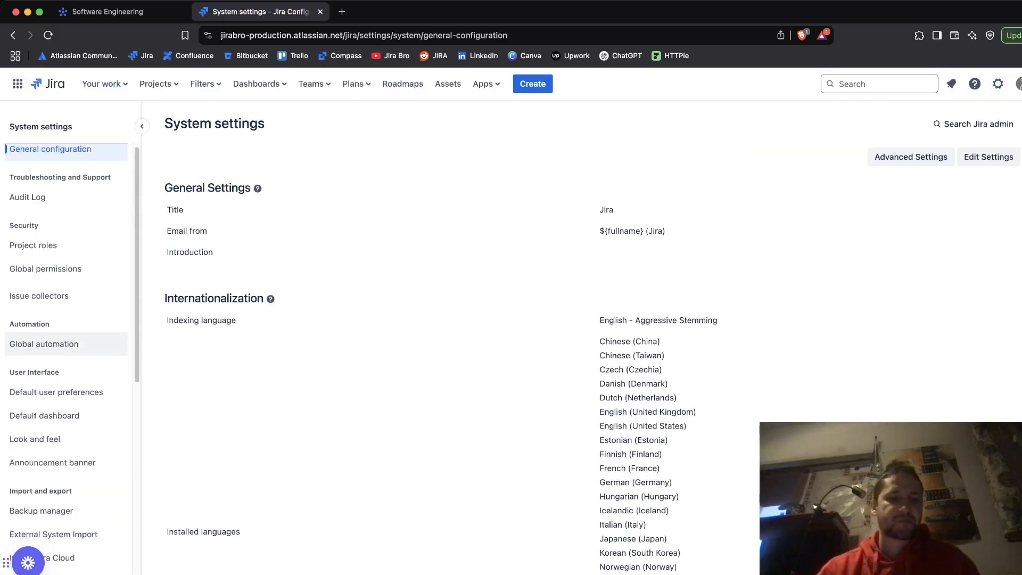
pyautogui.scroll(-5, 64, 344)
pyautogui.click(54, 315)
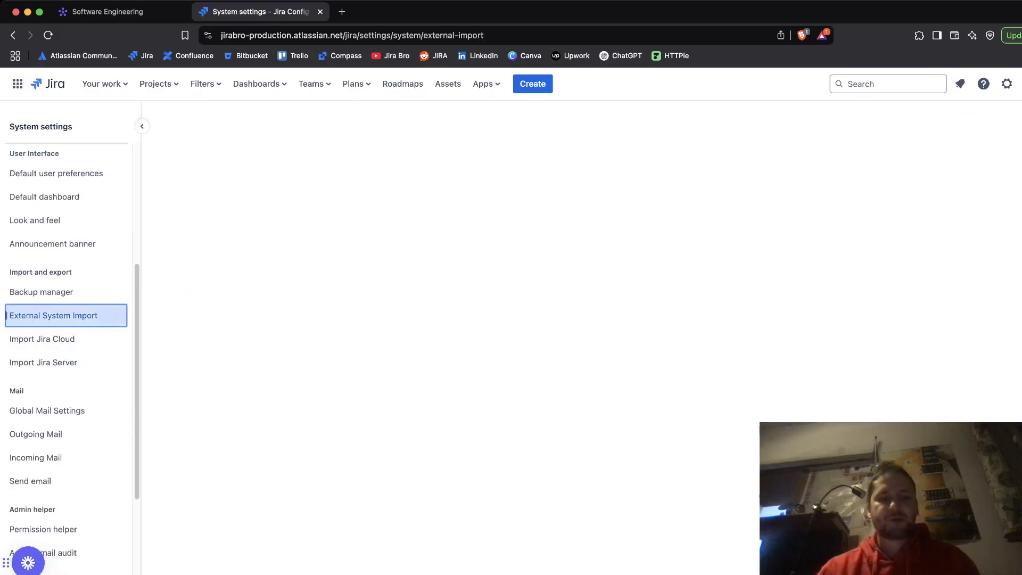
pyautogui.scroll(-1, 607, 381)
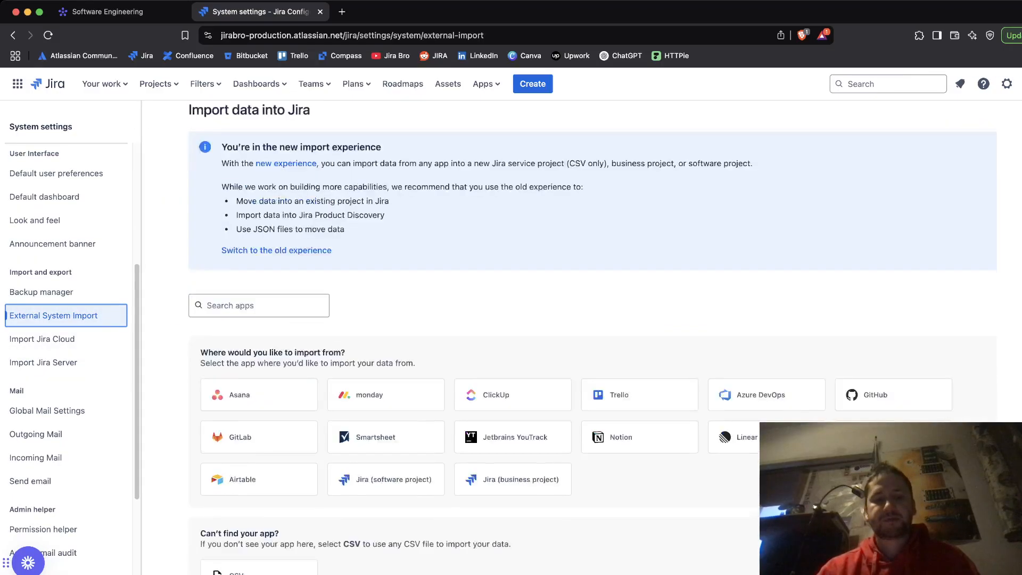
pyautogui.scroll(-1, 385, 351)
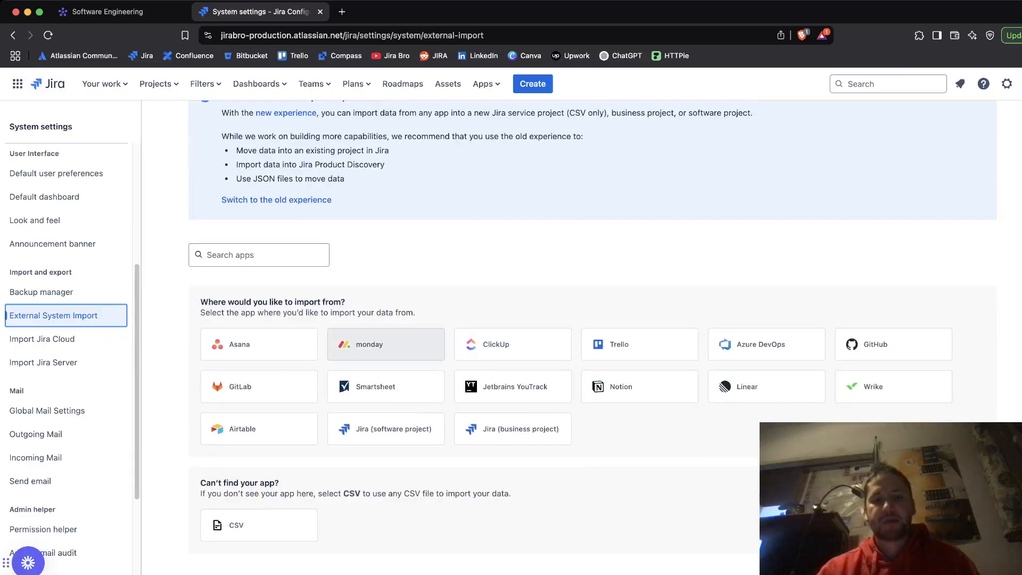
pyautogui.click(386, 344)
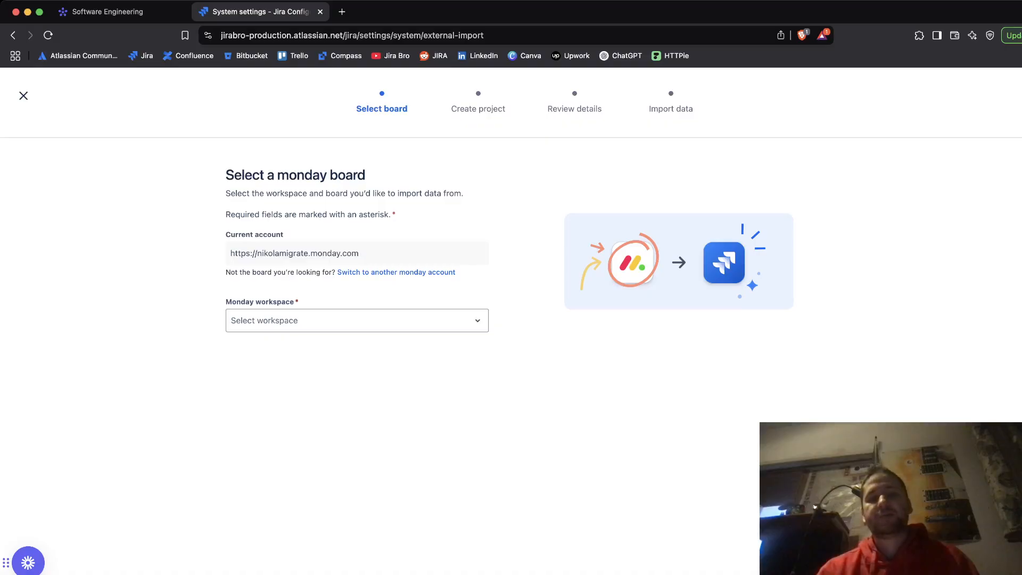
pyautogui.hotkey('ctrl', 'shift', 'Tab')
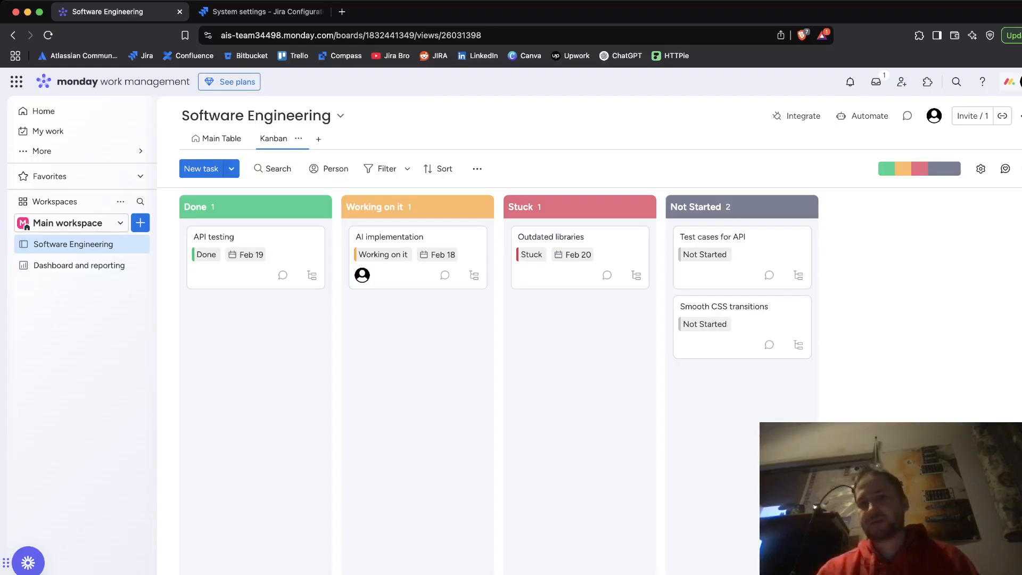
pyautogui.click(1012, 82)
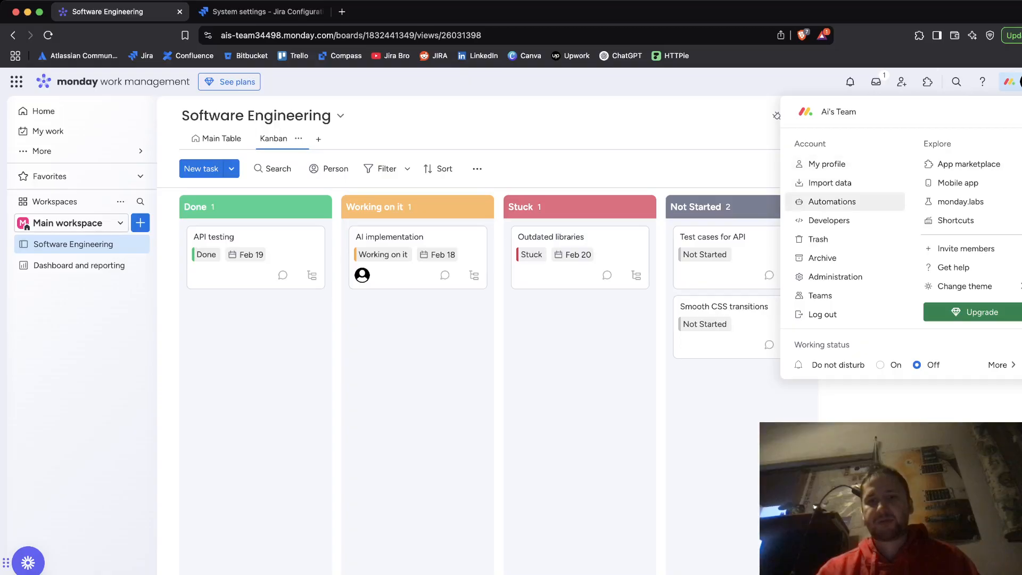
pyautogui.click(829, 220)
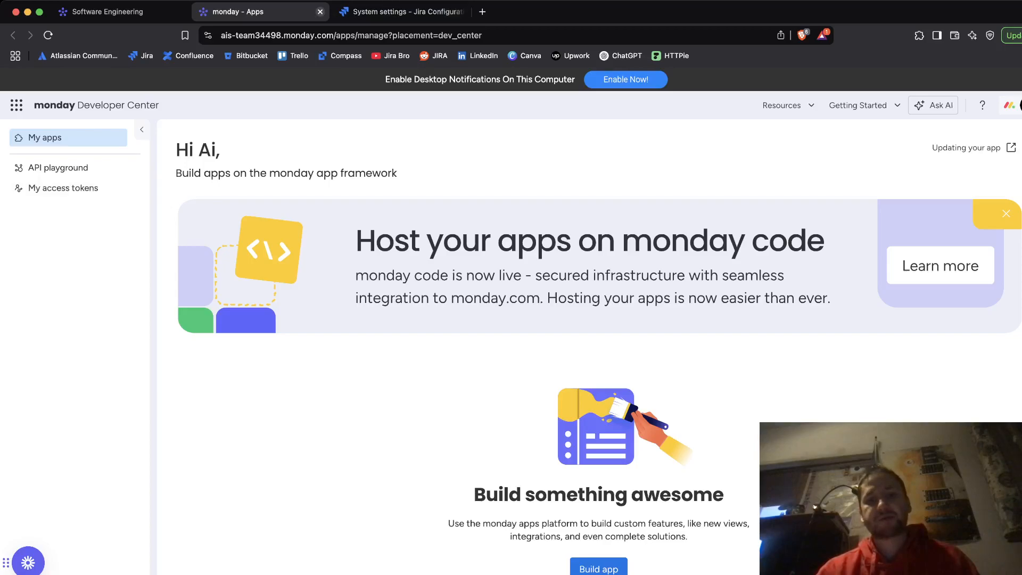
pyautogui.click(320, 11)
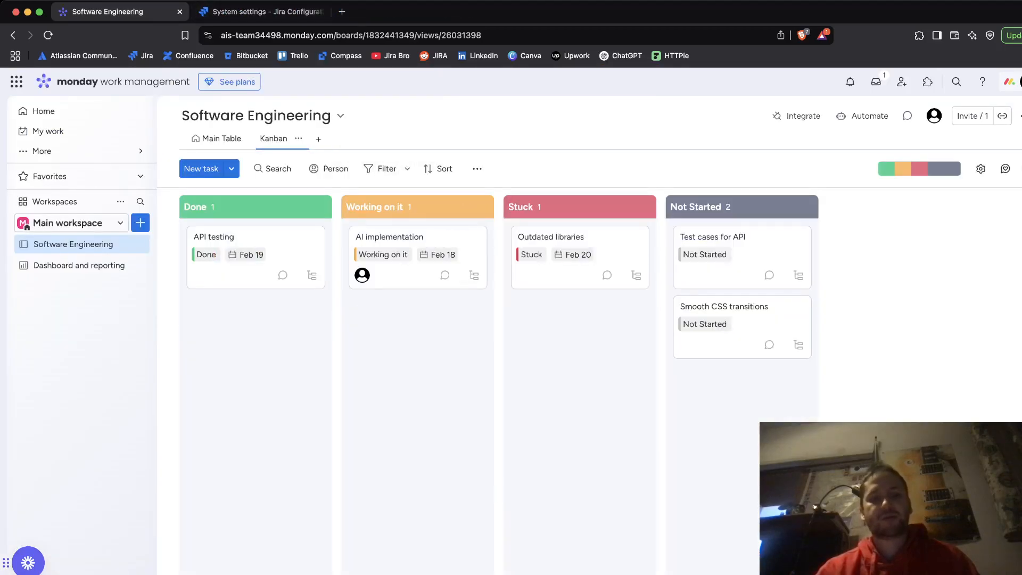
pyautogui.click(287, 11)
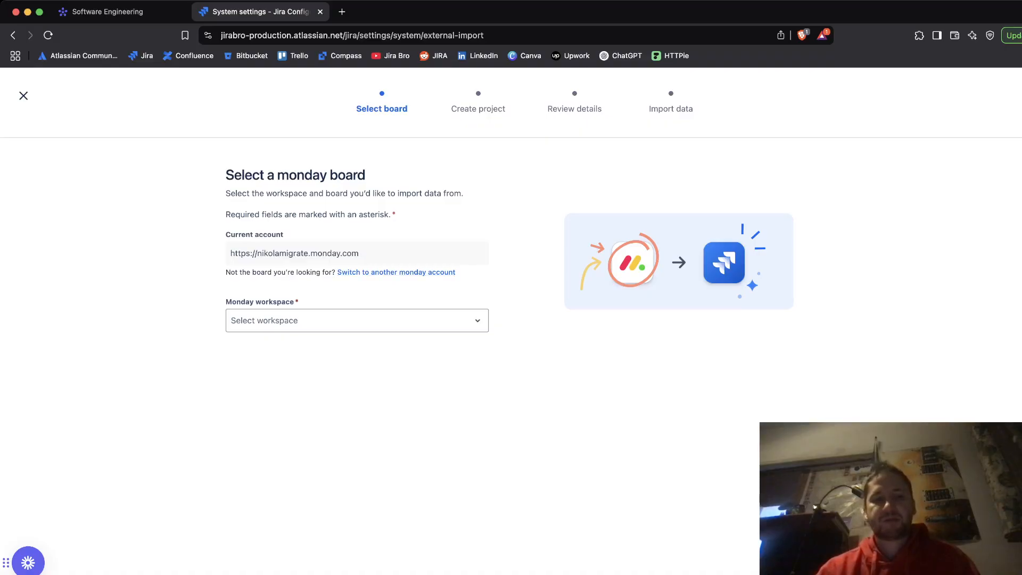
# Step: Compare the connected monday account in the importer with the open monday board
pyautogui.moveTo(226, 234); pyautogui.dragTo(284, 234)
pyautogui.click(284, 234)
pyautogui.hotkey('ctrl', 'shift', 'Tab')
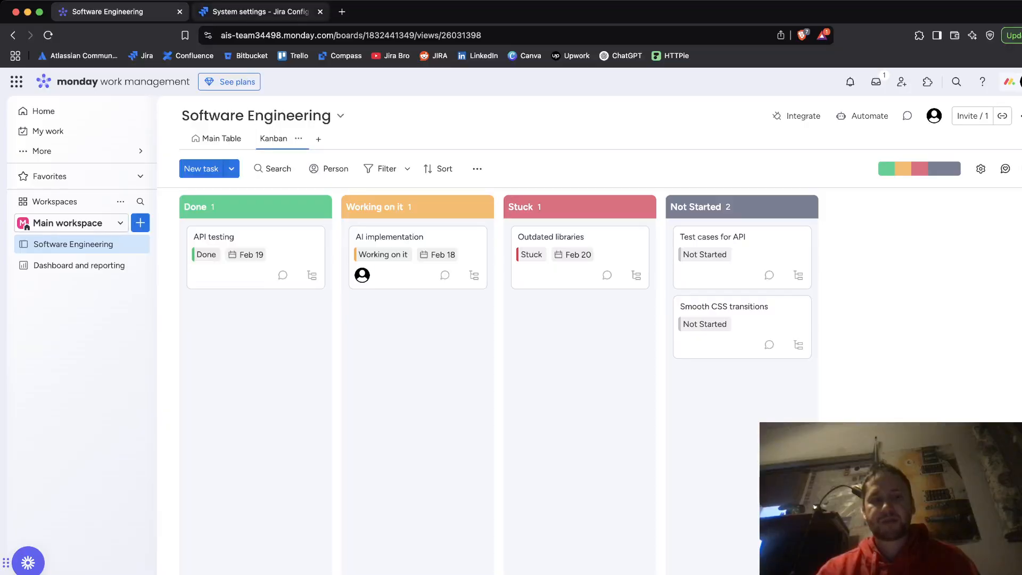
pyautogui.click(255, 11)
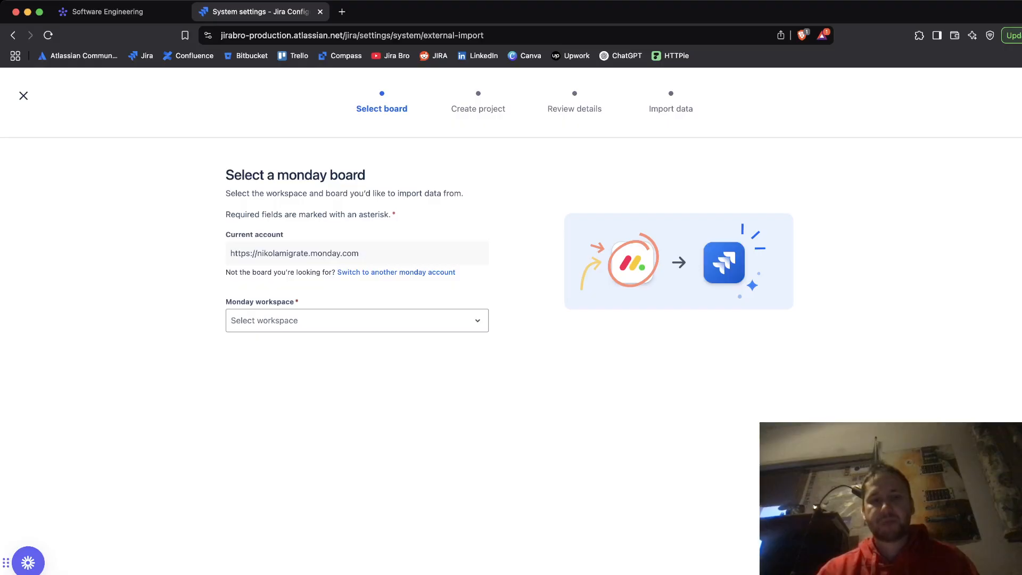
# Step: Select Main workspace as the monday workspace to import from
pyautogui.click(356, 321)
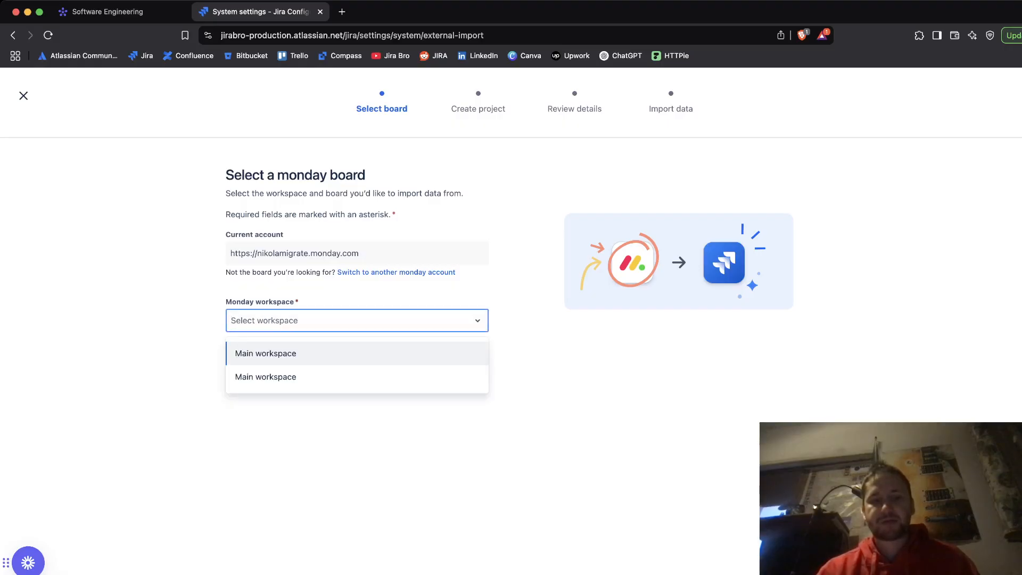
pyautogui.click(266, 353)
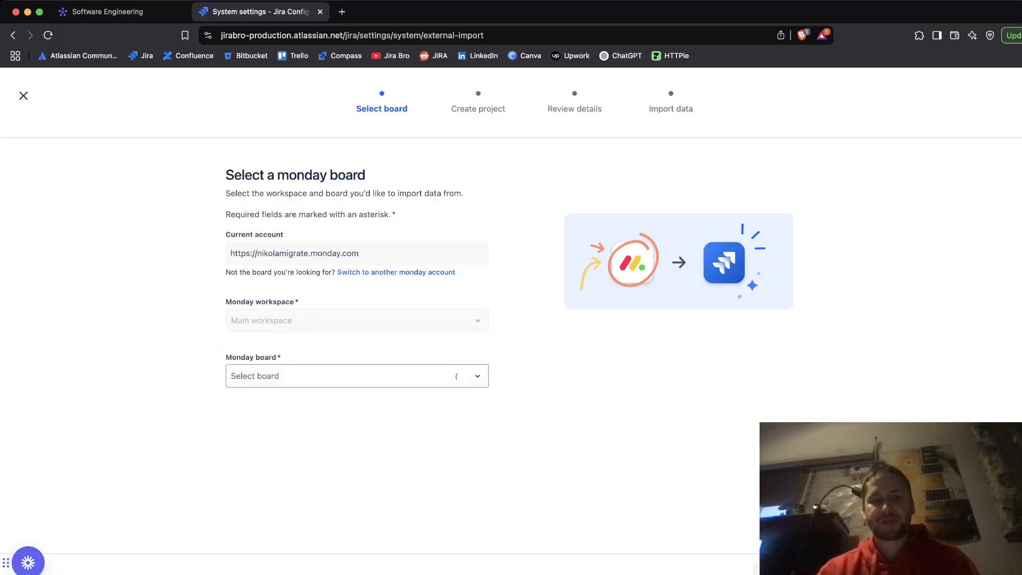
pyautogui.moveTo(226, 357); pyautogui.dragTo(281, 357)
pyautogui.click(287, 358)
# Step: Select the Software Engineering board and continue to the project setup
pyautogui.click(357, 376)
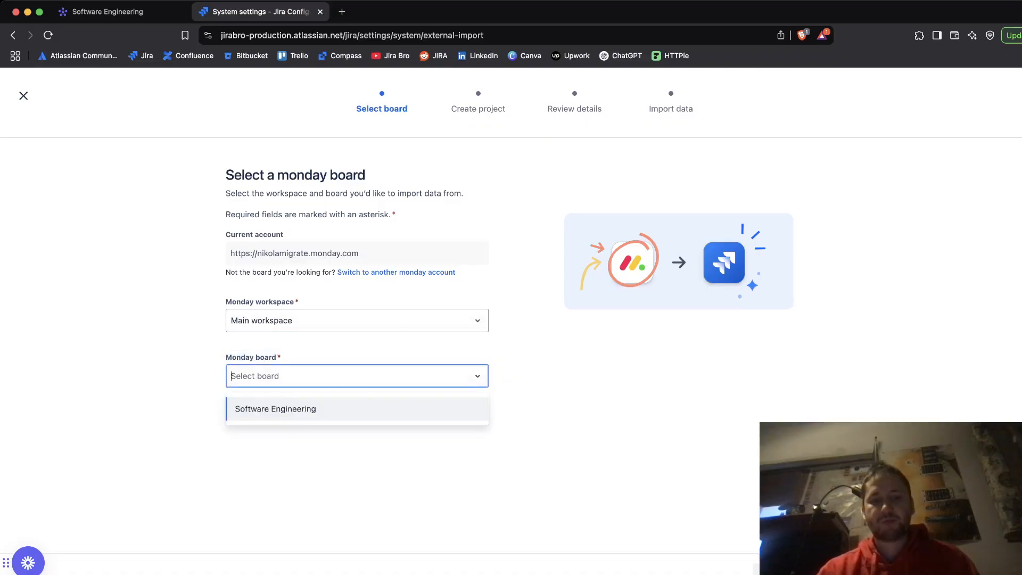
pyautogui.click(276, 409)
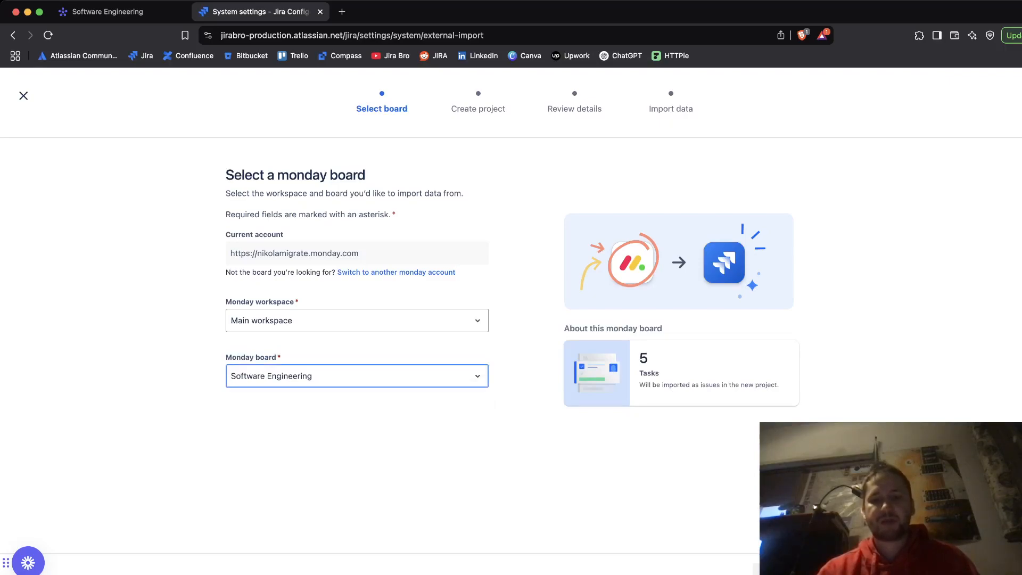
pyautogui.doubleClick(643, 358)
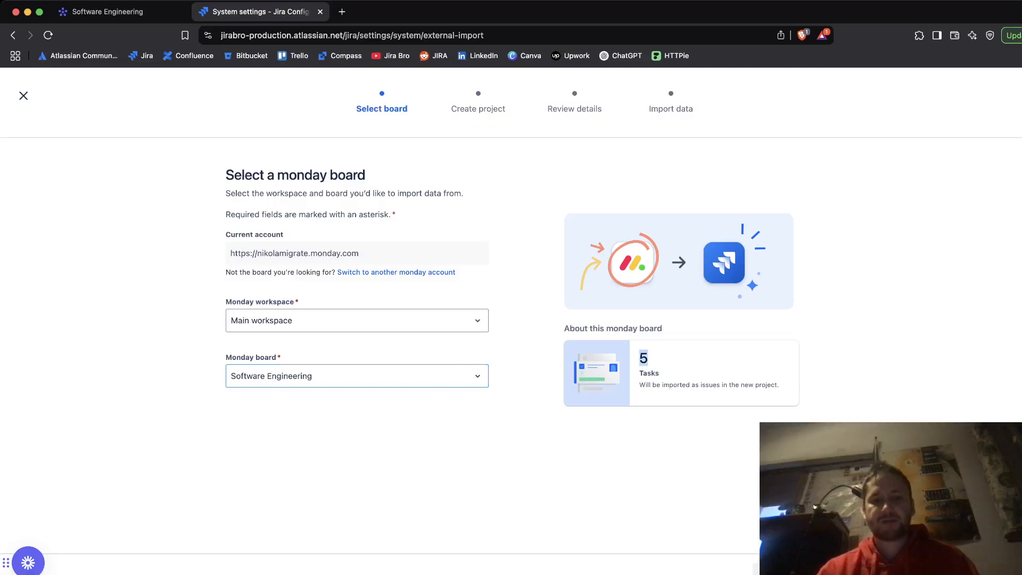
pyautogui.click(807, 568)
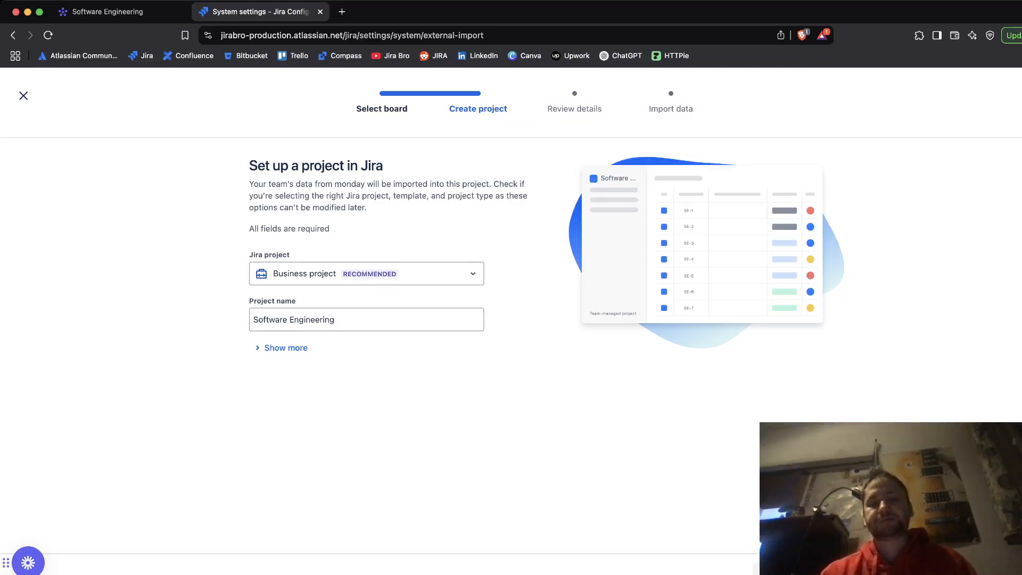
# Step: Set the Jira project template to Software project, keeping the name Software Engineering
pyautogui.moveTo(249, 254); pyautogui.dragTo(290, 255)
pyautogui.click(293, 255)
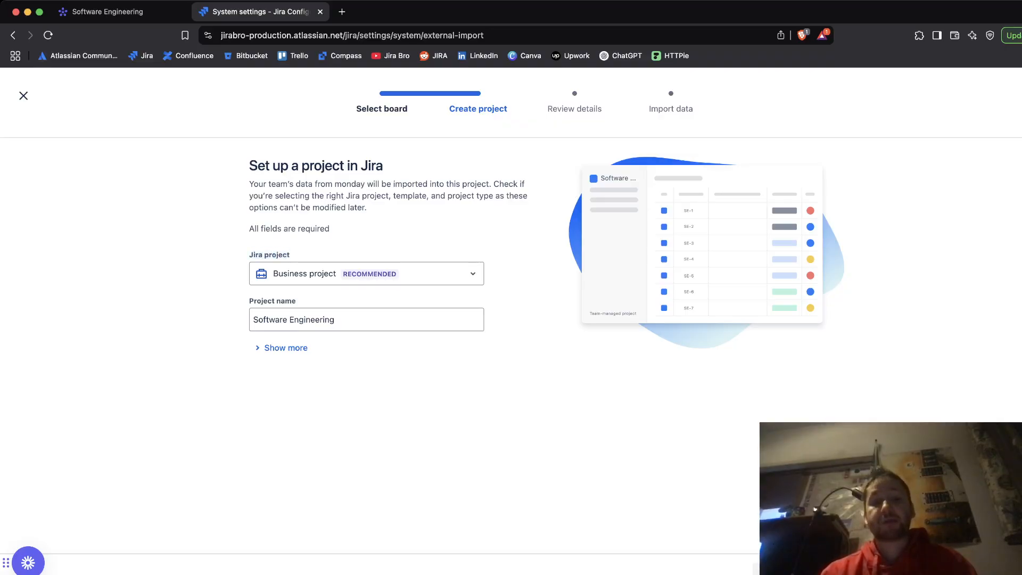
pyautogui.click(366, 273)
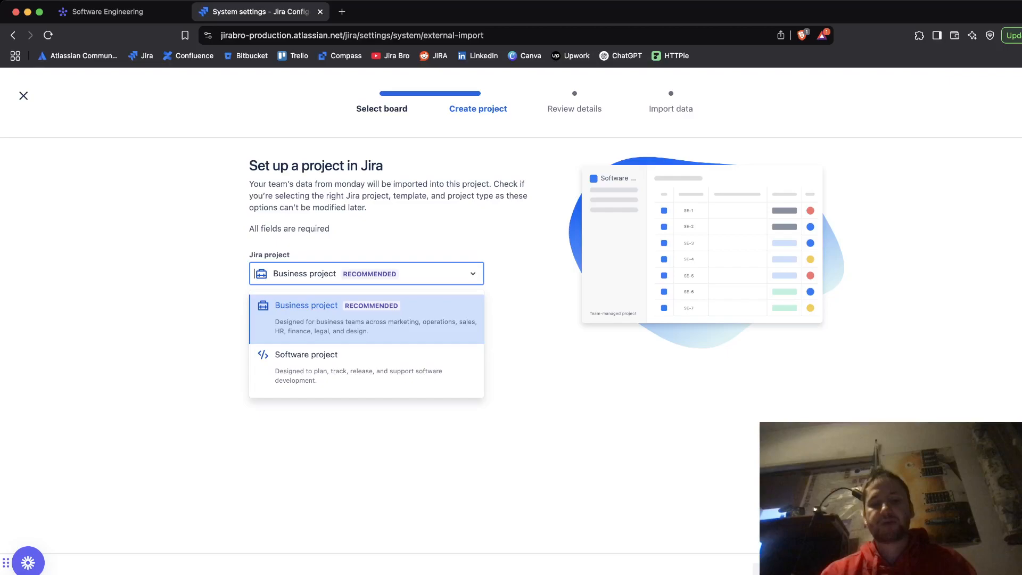
pyautogui.press('Return')
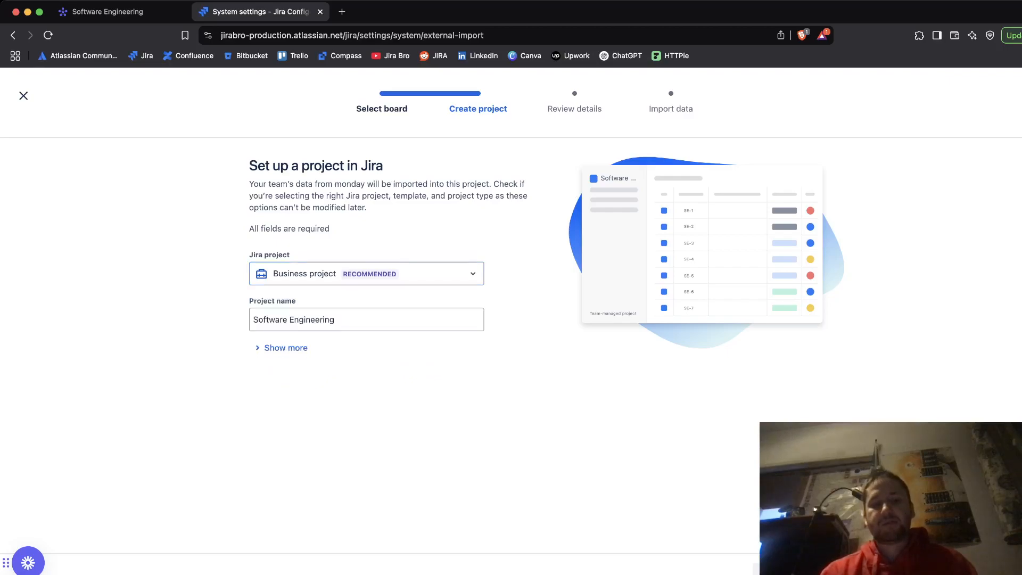
pyautogui.click(286, 348)
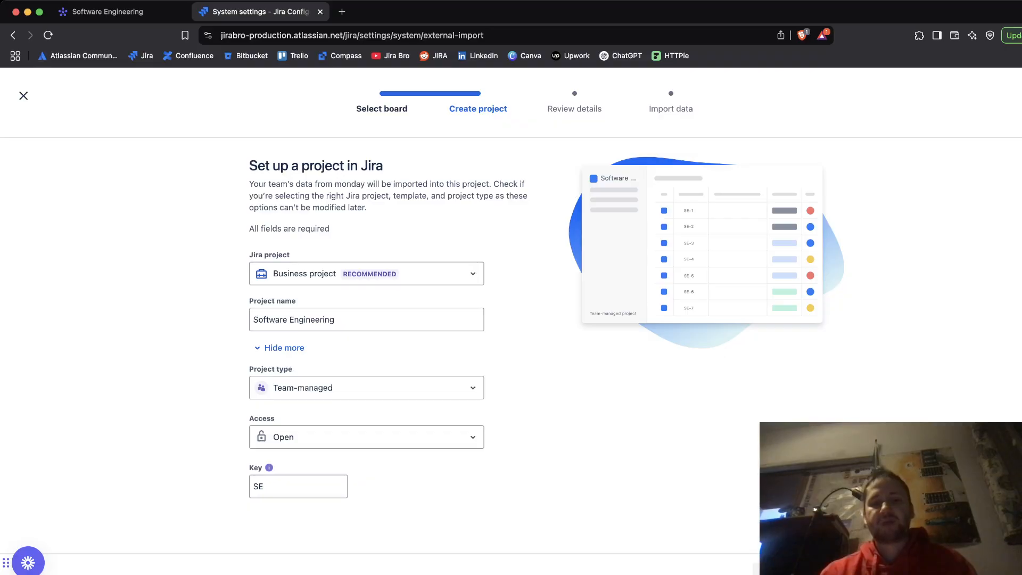
pyautogui.click(366, 274)
pyautogui.click(366, 364)
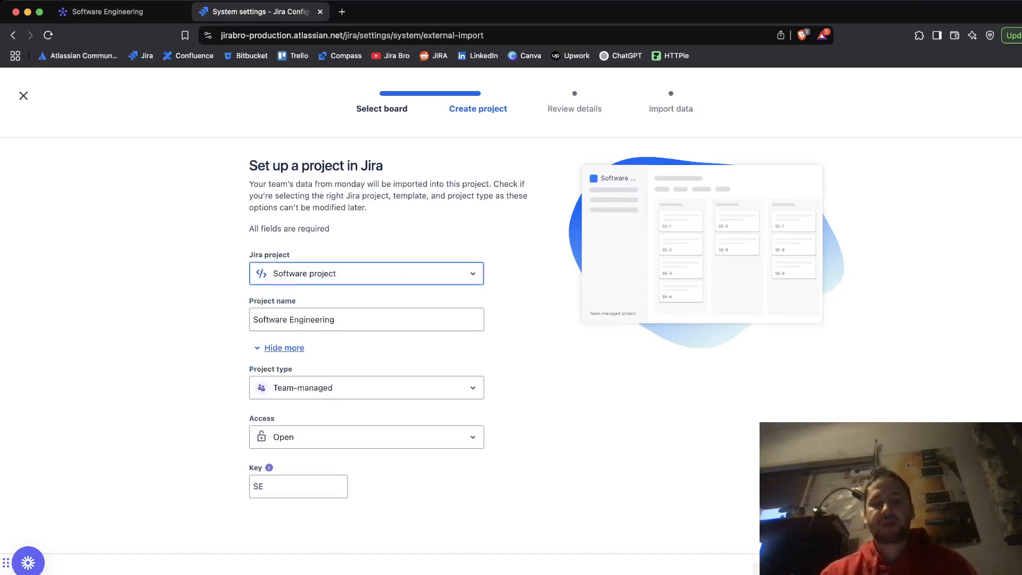
# Step: Set the project type to Company-managed with key SE and continue to the review
pyautogui.click(284, 348)
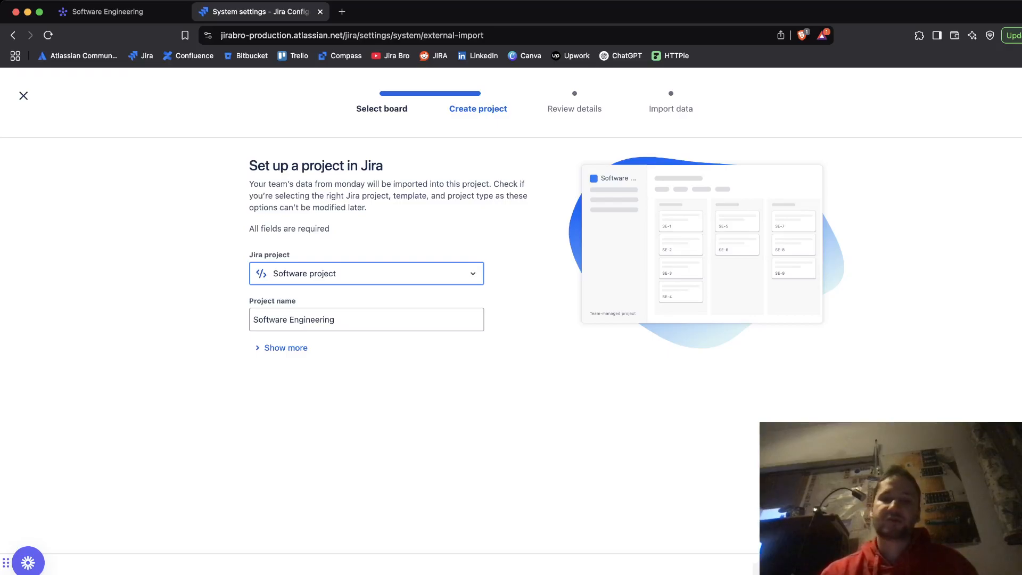
pyautogui.click(286, 348)
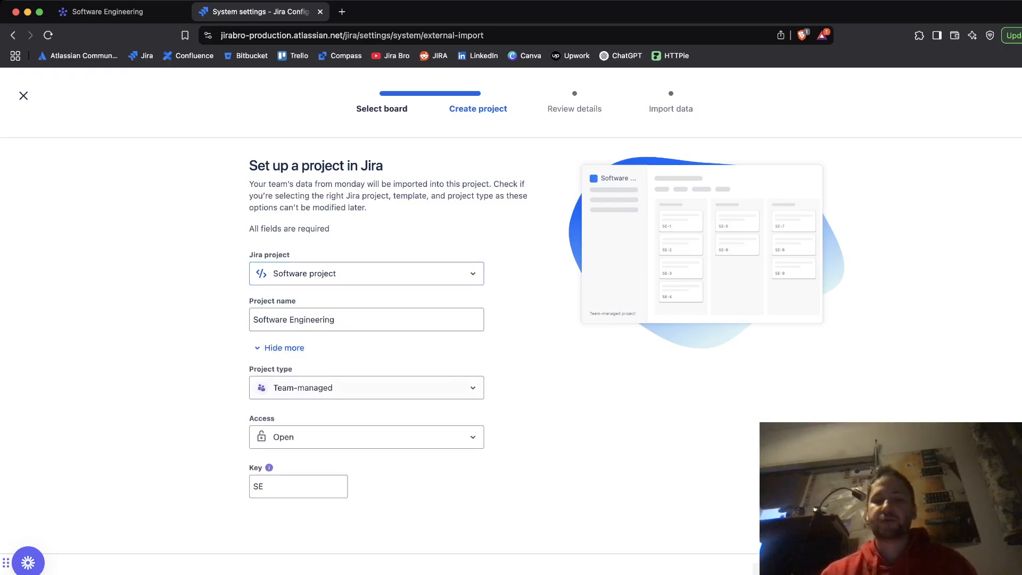
pyautogui.click(367, 388)
pyautogui.click(330, 511)
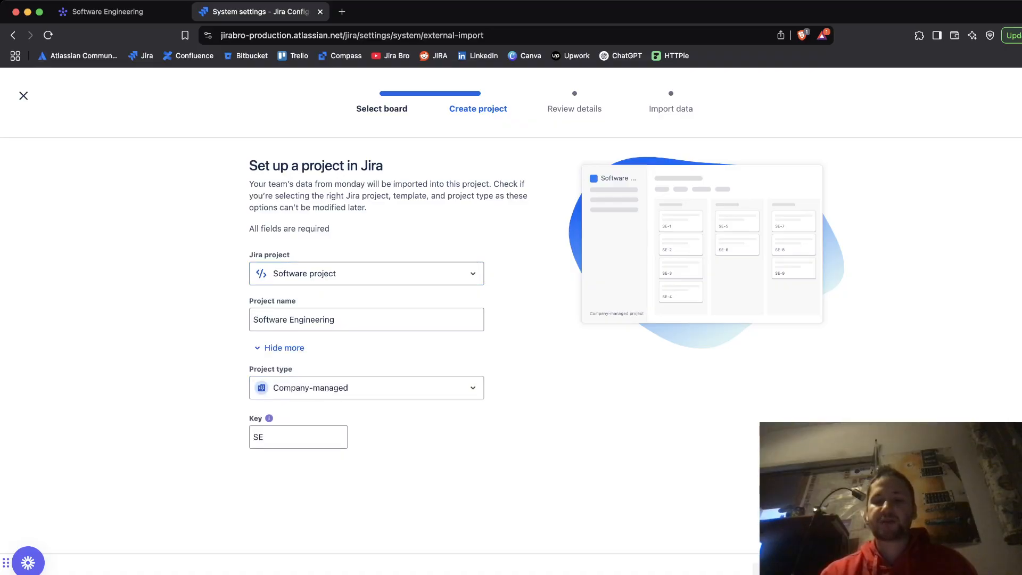
pyautogui.press('Return')
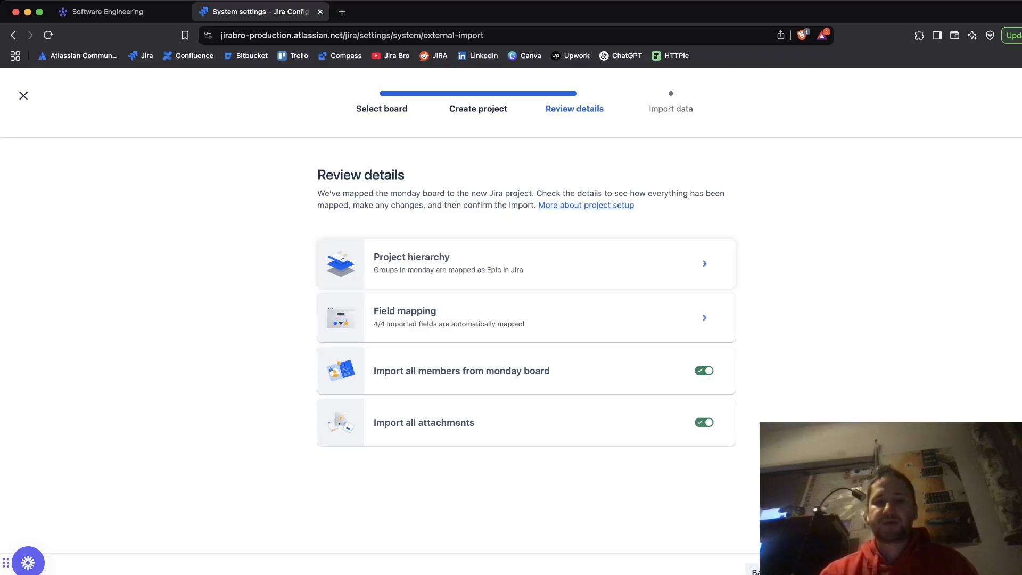
# Step: Inspect the project hierarchy mapping and the field mapping of the import
pyautogui.press('Return')
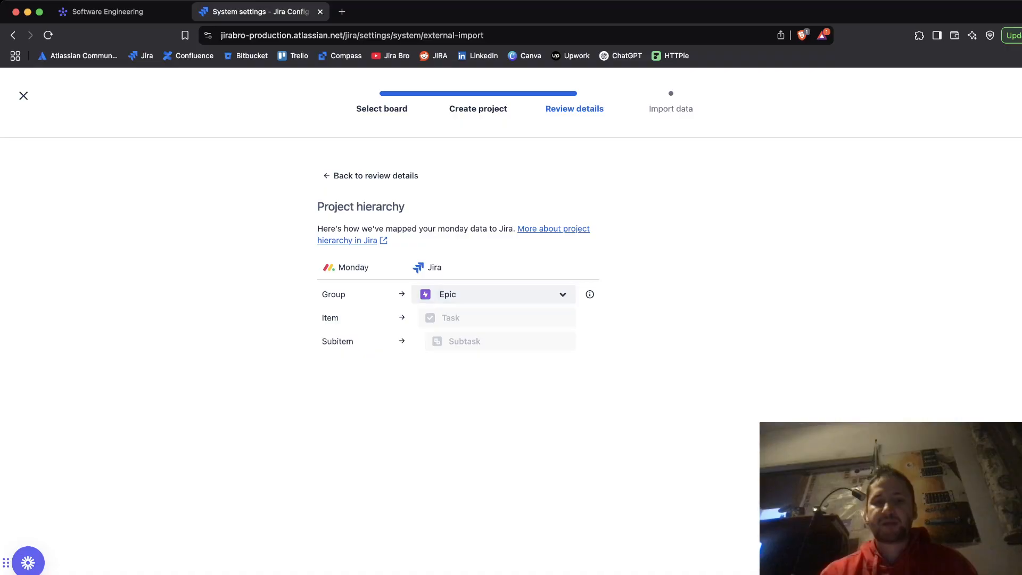
pyautogui.moveTo(321, 317); pyautogui.dragTo(339, 318)
pyautogui.click(339, 318)
pyautogui.click(372, 176)
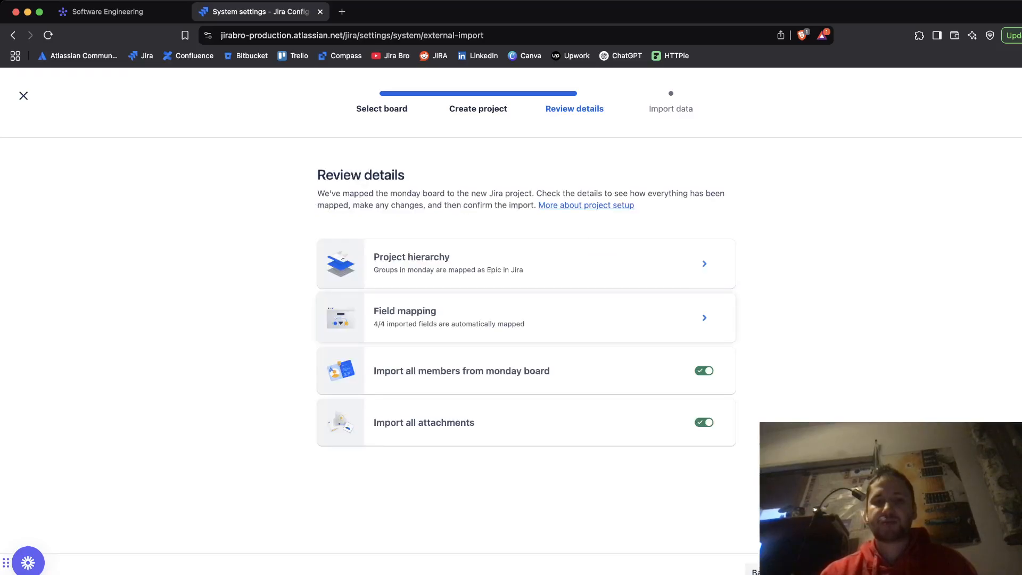
pyautogui.click(479, 319)
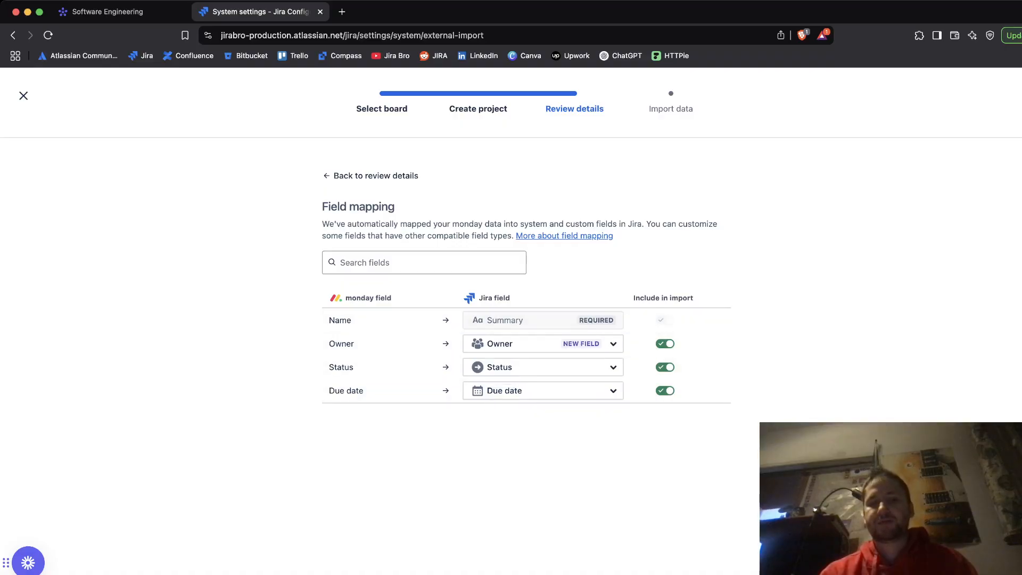
pyautogui.click(373, 176)
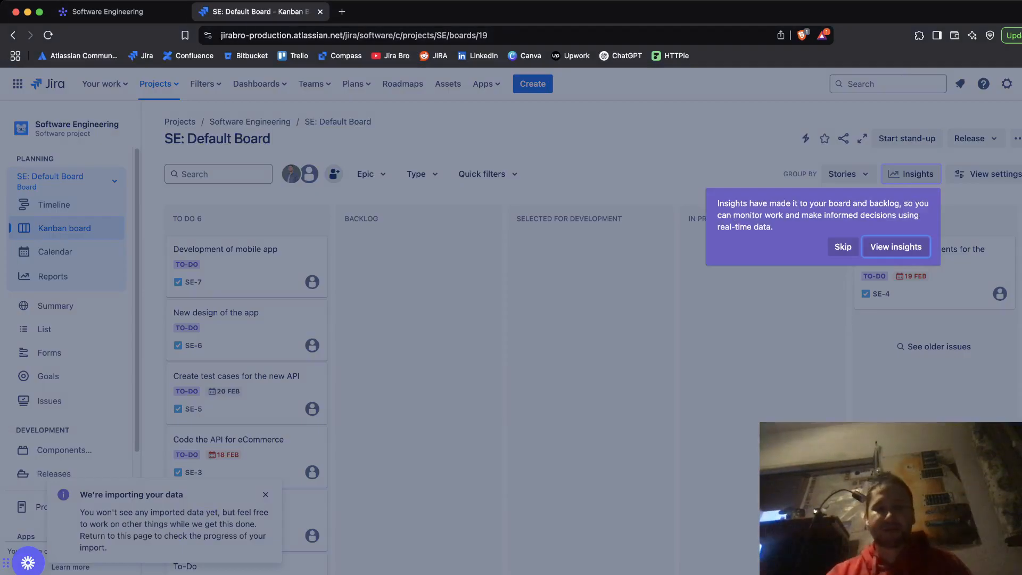
# Step: Dismiss the Insights prompt and browse the imported issues in the To Do column of the Kanban board
pyautogui.click(843, 246)
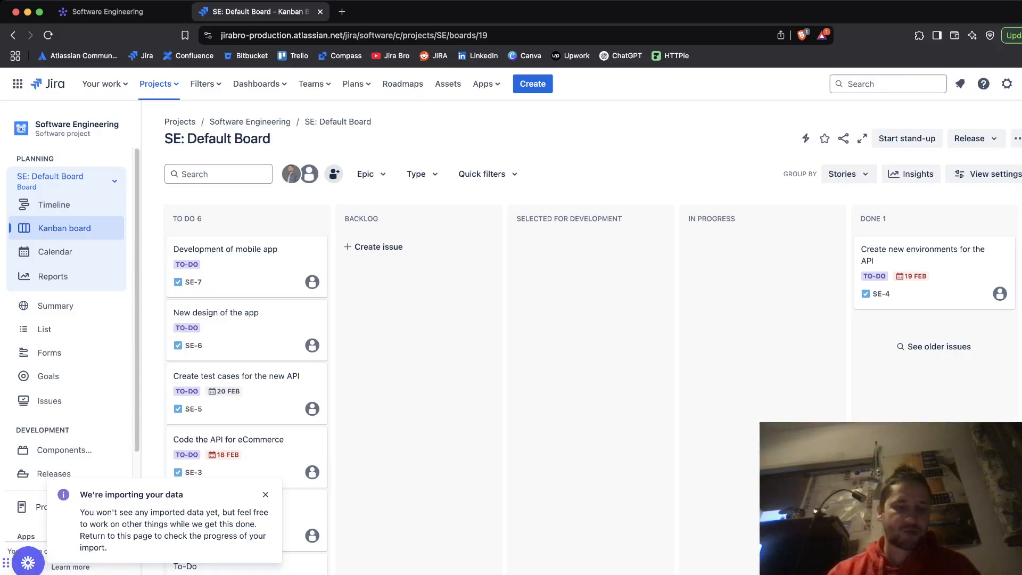
pyautogui.scroll(-2, 591, 403)
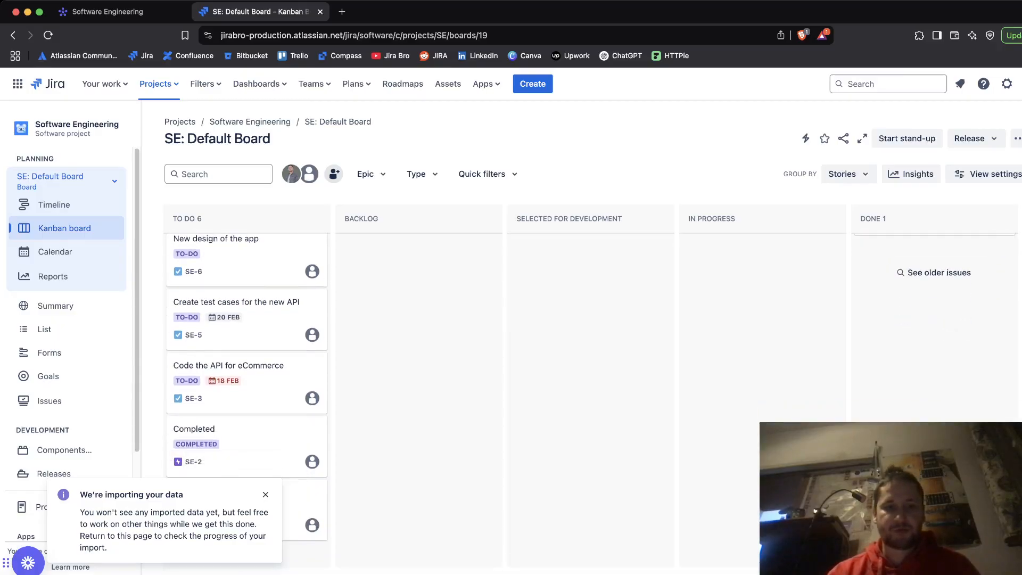
pyautogui.scroll(2, 590, 403)
pyautogui.scroll(-2, 590, 403)
pyautogui.scroll(2, 591, 403)
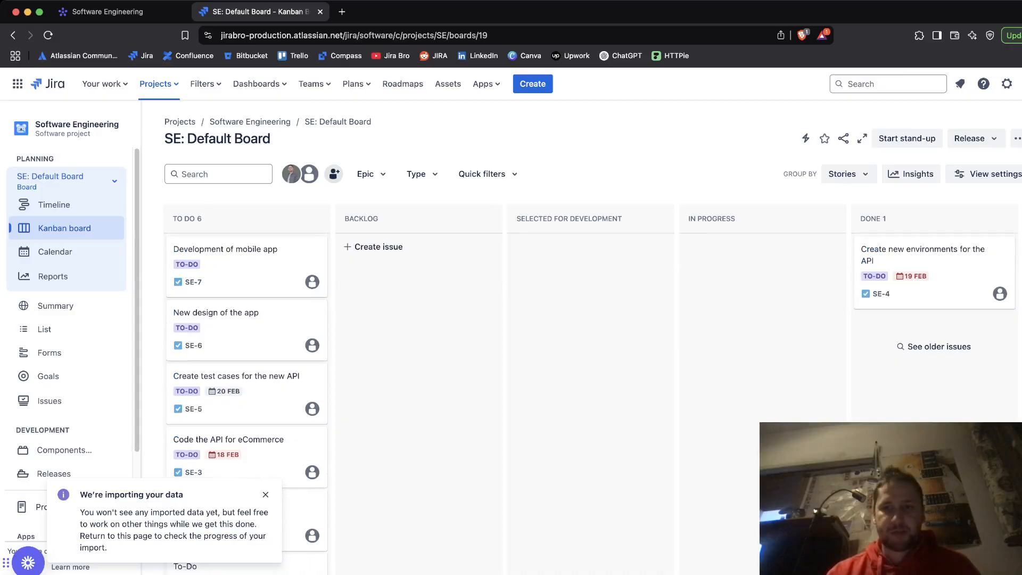
pyautogui.scroll(-3, 591, 402)
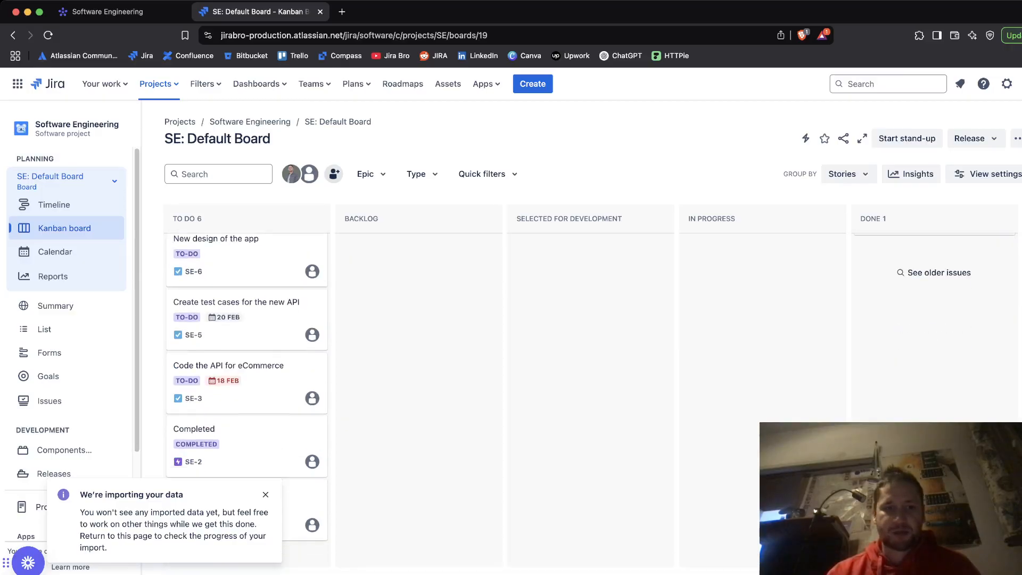
pyautogui.scroll(3, 591, 403)
pyautogui.scroll(-3, 590, 402)
pyautogui.scroll(3, 591, 403)
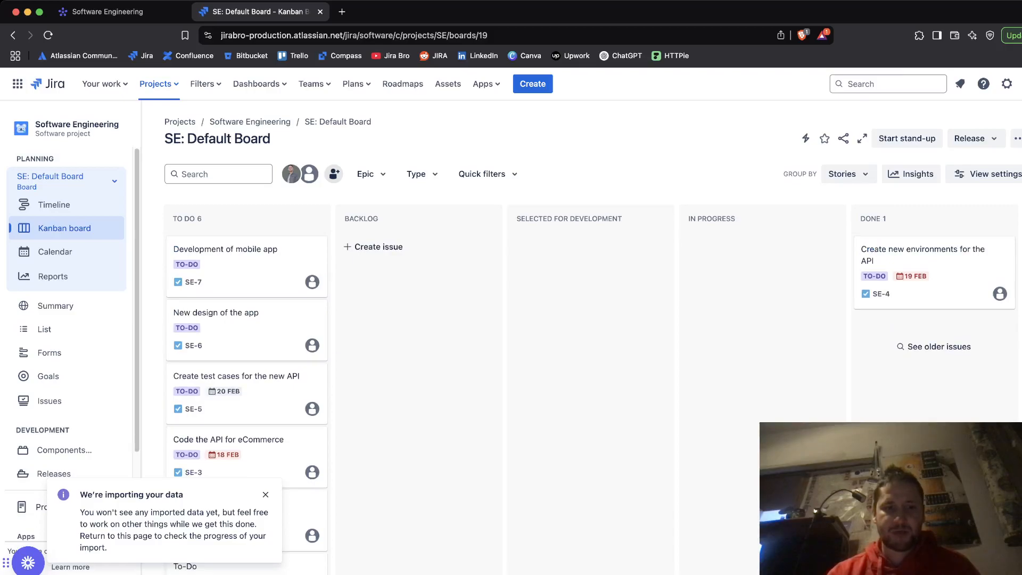
pyautogui.scroll(-3, 591, 403)
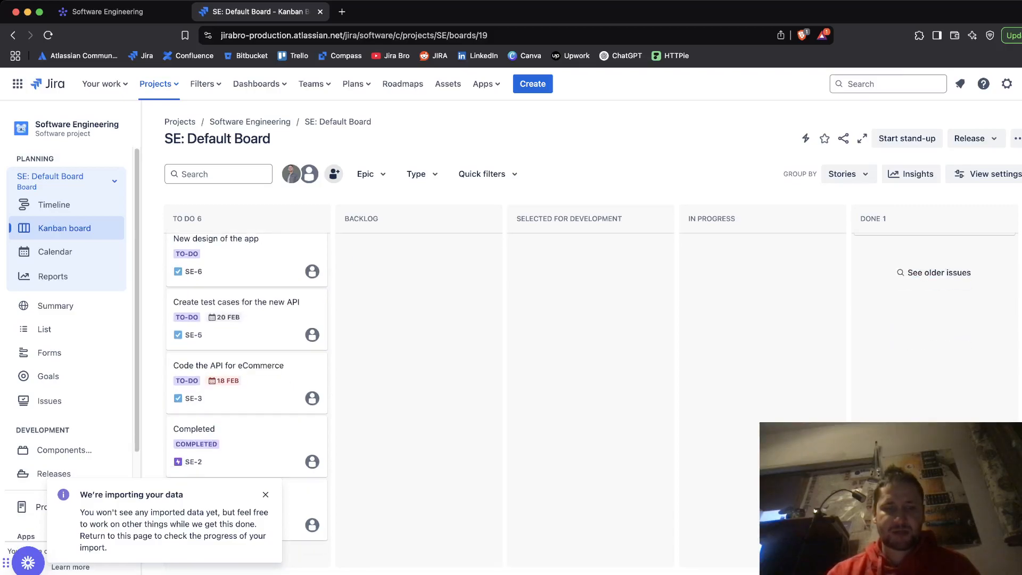
pyautogui.scroll(3, 245, 404)
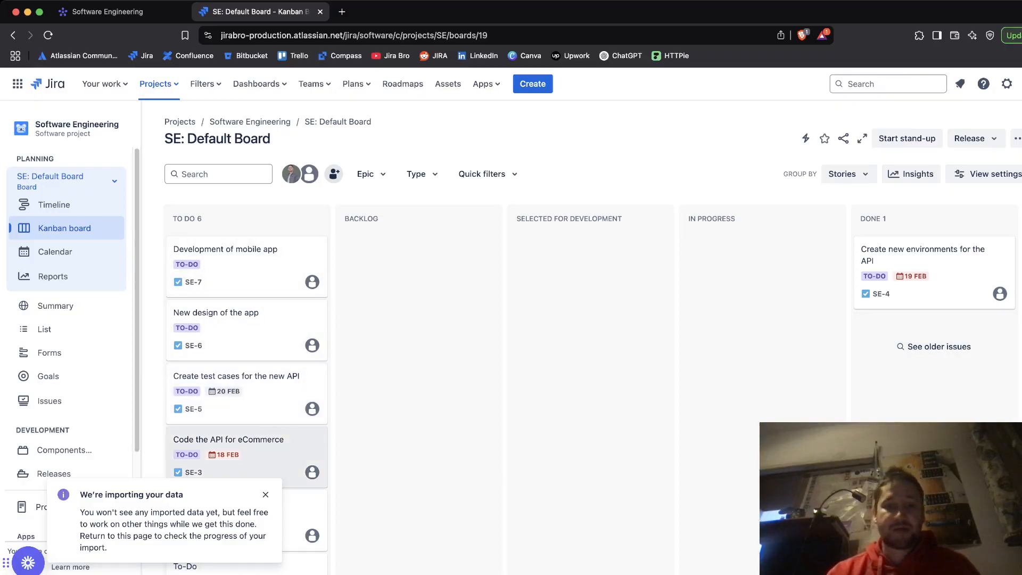
pyautogui.scroll(-3, 245, 404)
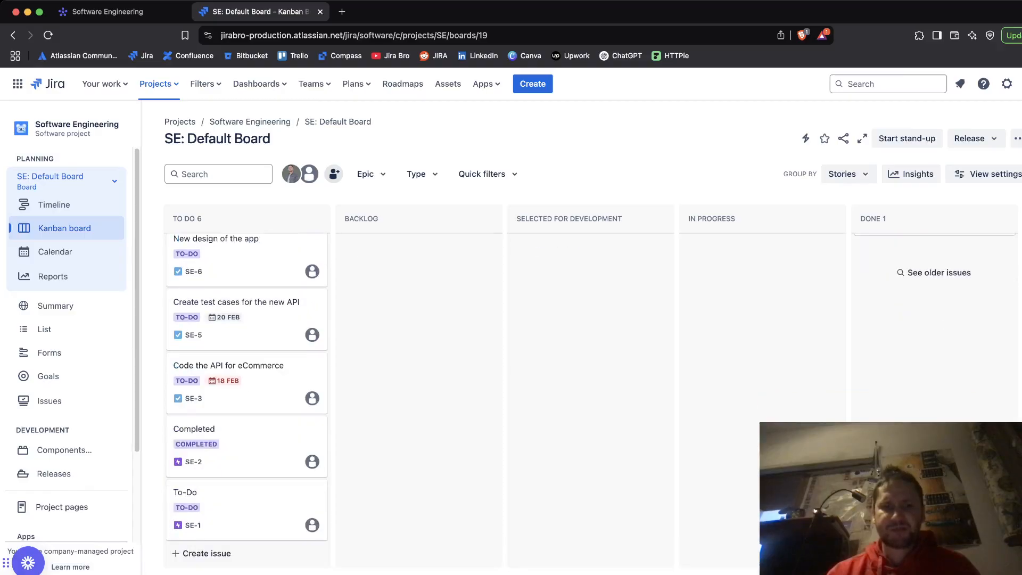
pyautogui.scroll(3, 244, 394)
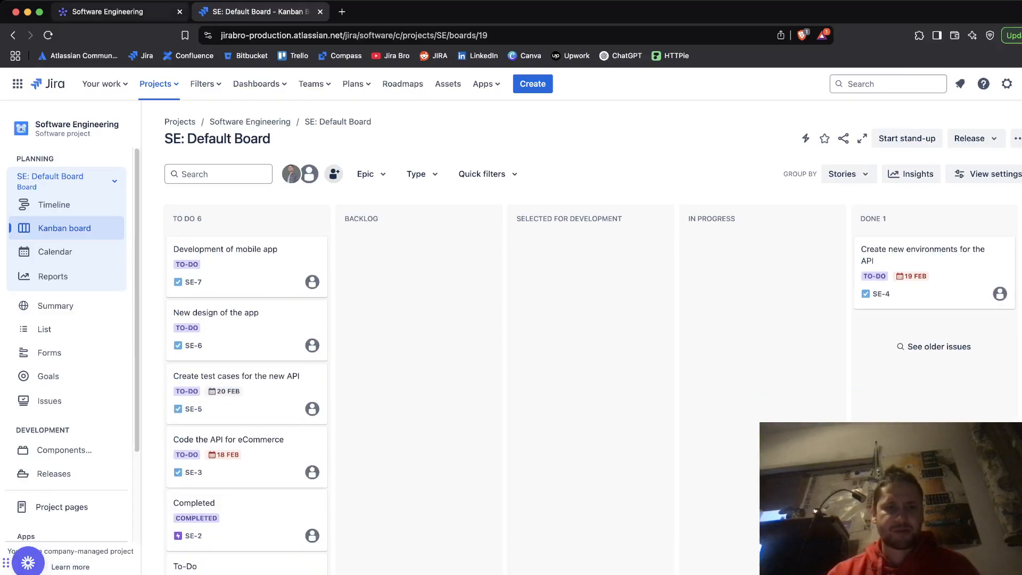
# Step: Compare the original monday.com Kanban board with the imported Jira board's issues
pyautogui.click(121, 12)
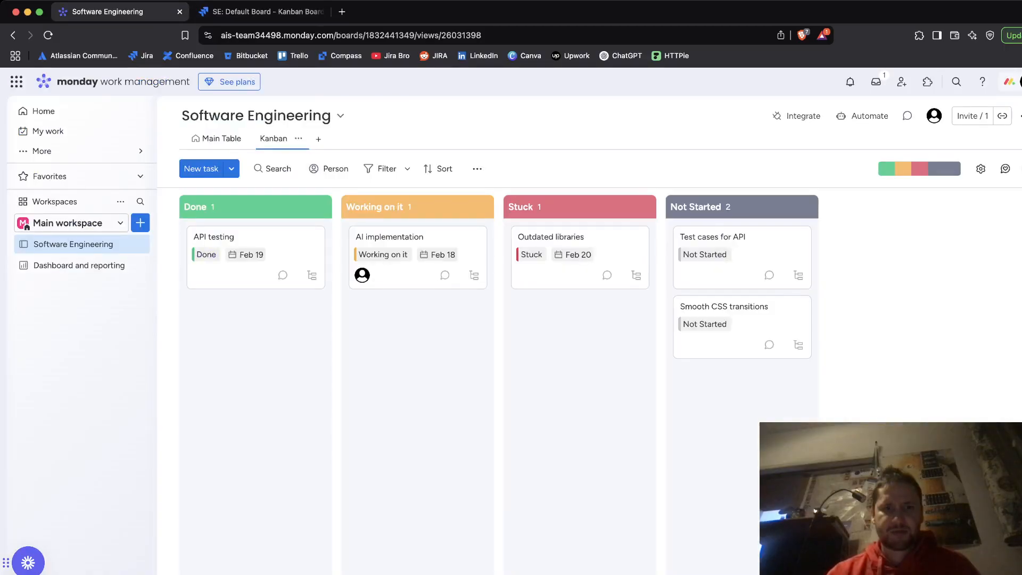
pyautogui.click(260, 12)
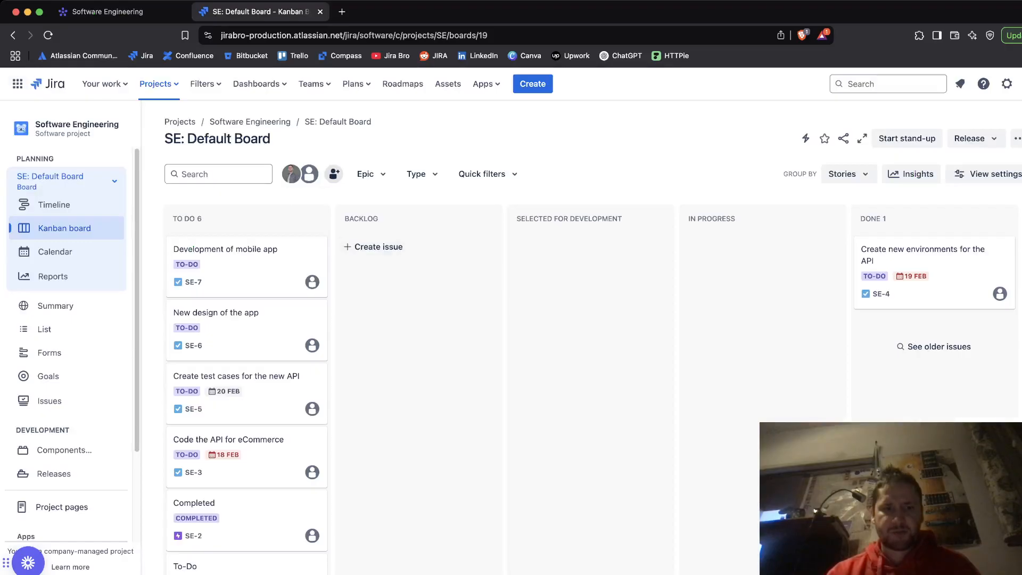
pyautogui.scroll(-3, 246, 394)
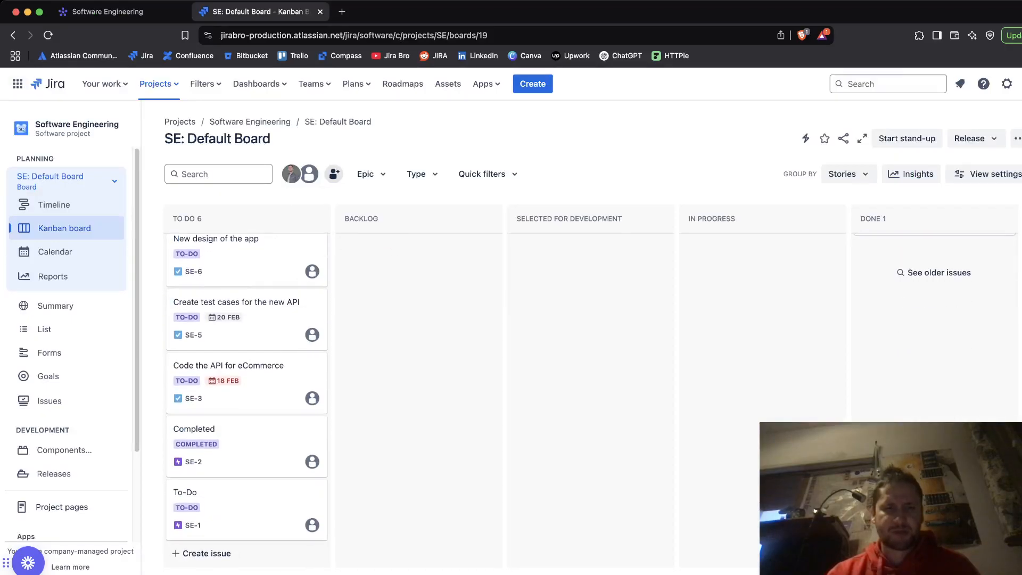
pyautogui.scroll(3, 419, 320)
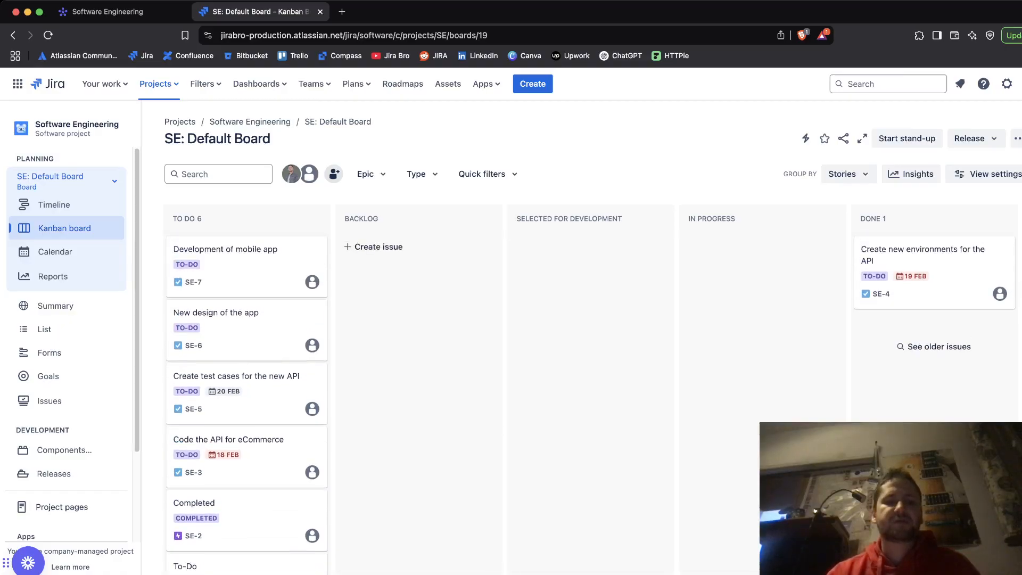
pyautogui.scroll(-2, 247, 393)
# Step: Open the imported Completed issue SE-2 to review its details, then close it
pyautogui.click(229, 442)
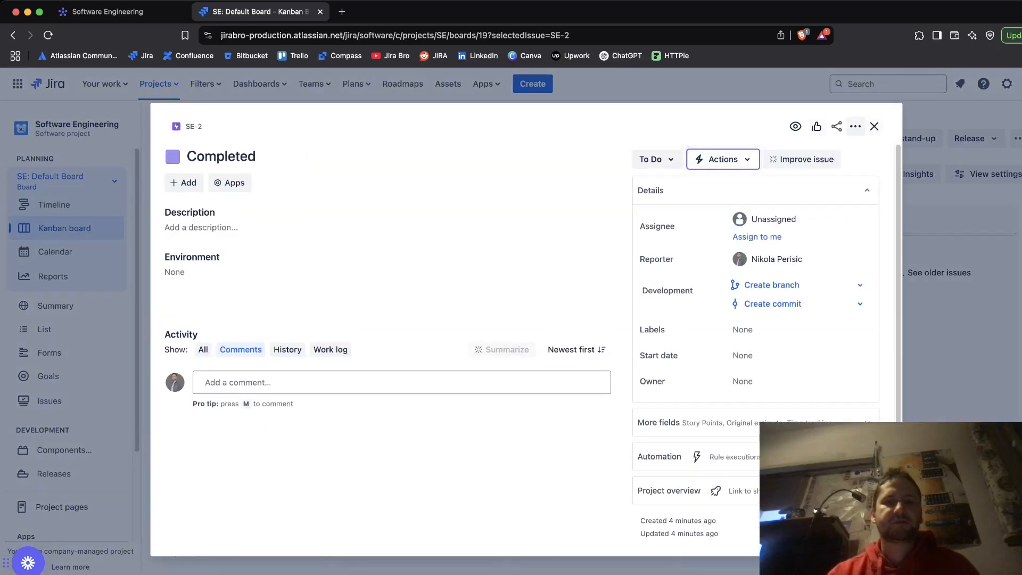
pyautogui.click(855, 126)
pyautogui.click(874, 126)
pyautogui.click(874, 127)
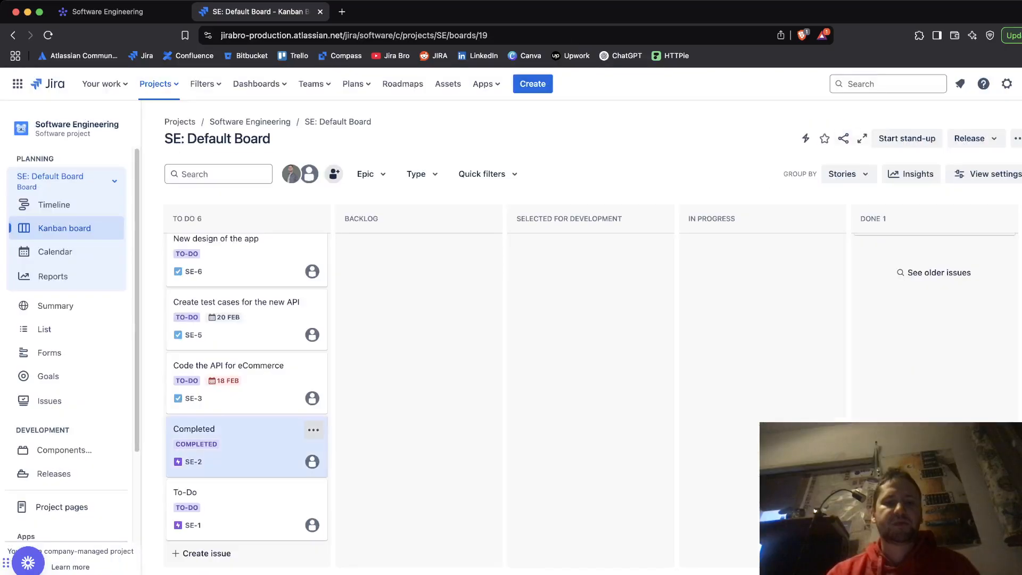
# Step: Open the To-Do issue SE-1 and compare its child issues against the monday.com board tasks, then close it
pyautogui.click(239, 500)
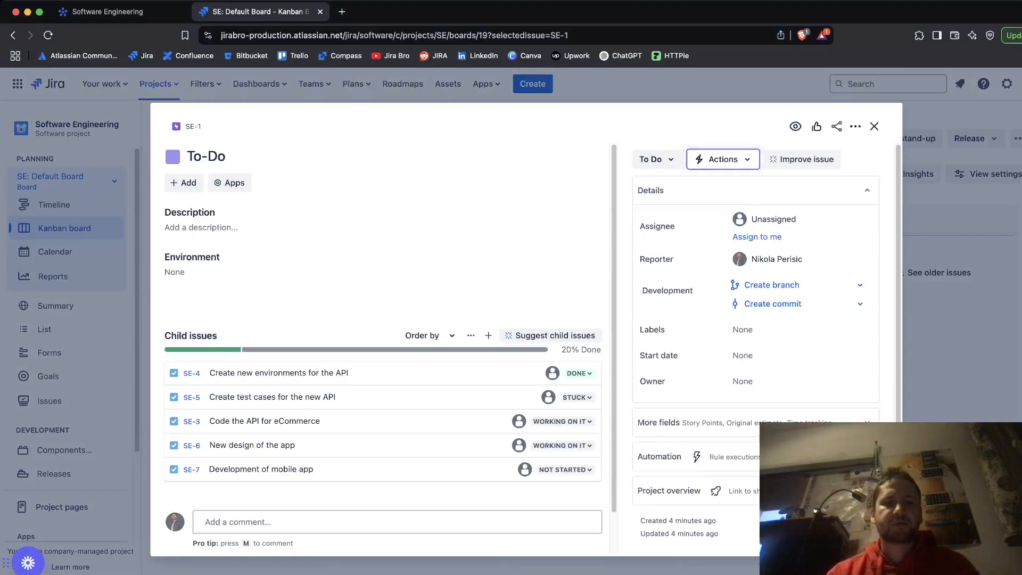
pyautogui.scroll(-2, 383, 320)
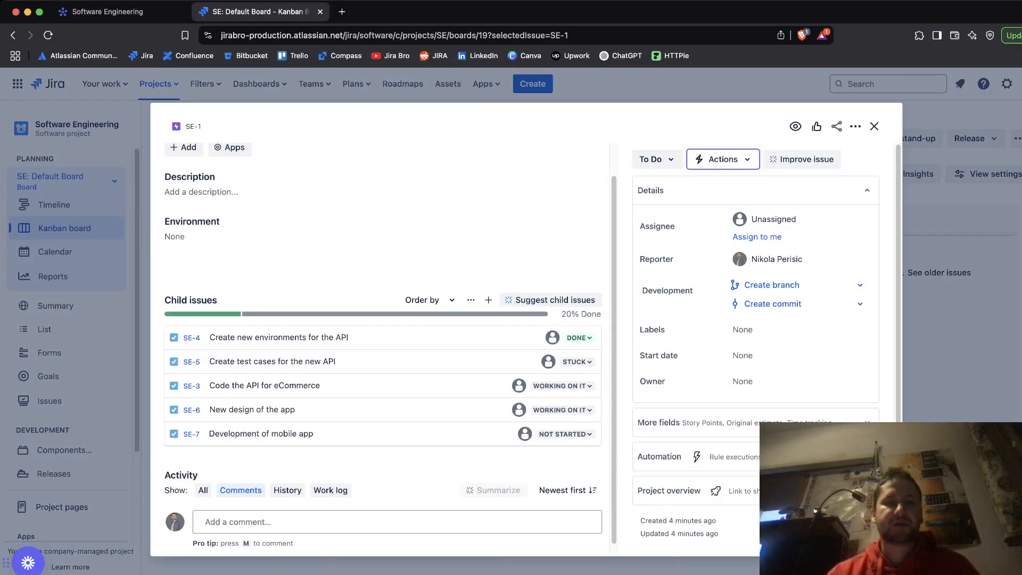
pyautogui.click(107, 12)
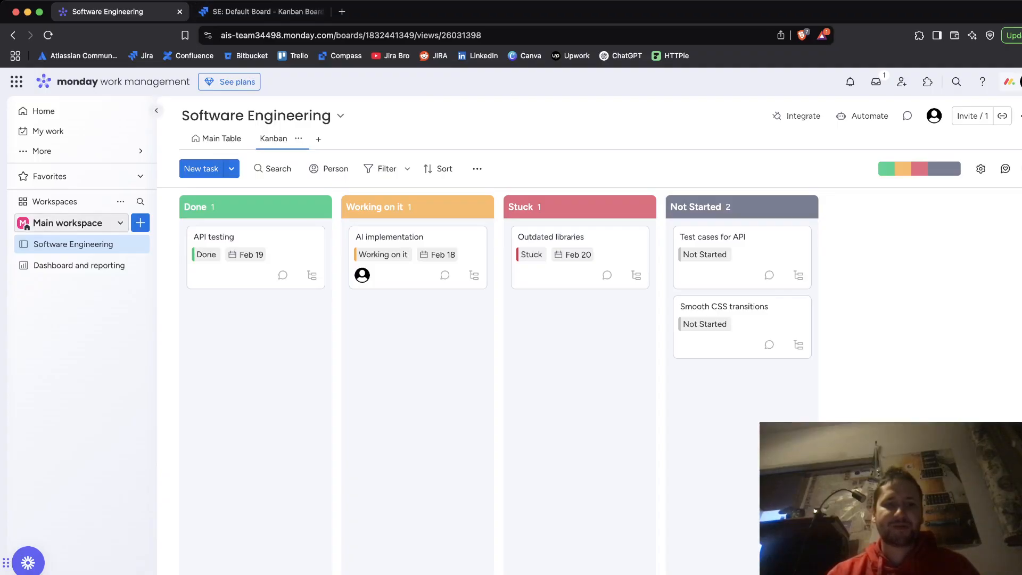
pyautogui.click(69, 223)
pyautogui.press('Escape')
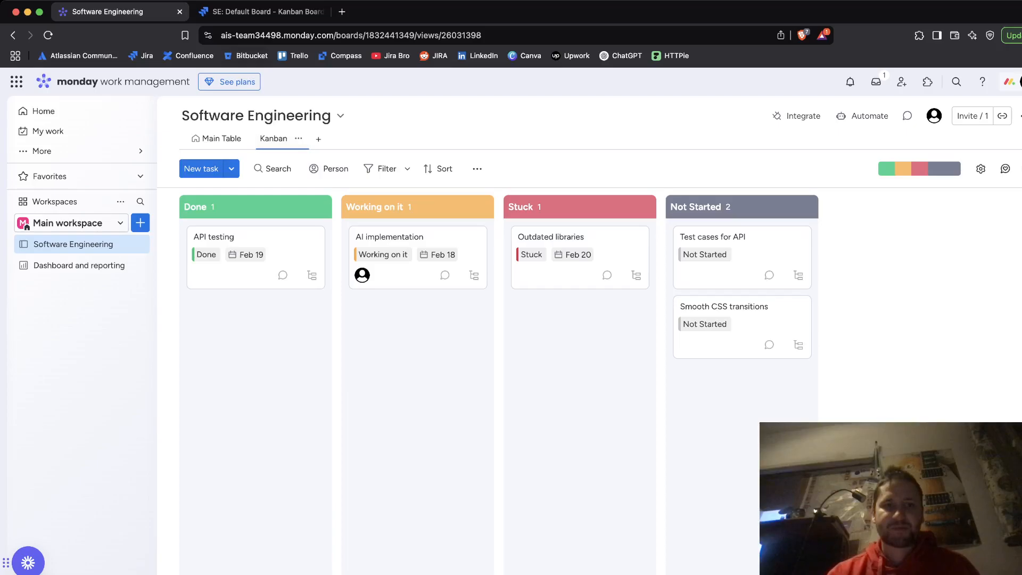
pyautogui.hotkey('ctrl', 'Tab')
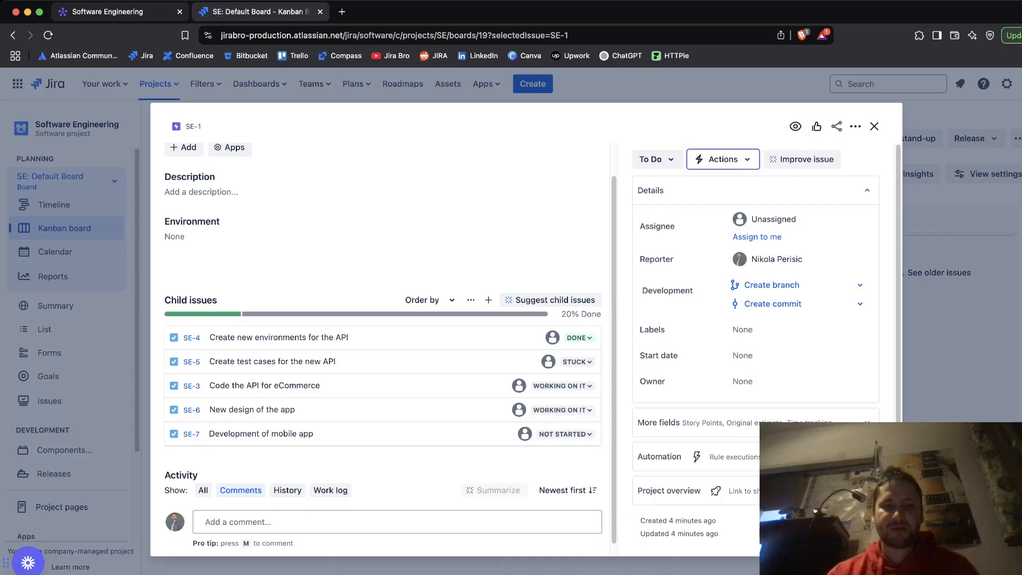
pyautogui.click(106, 11)
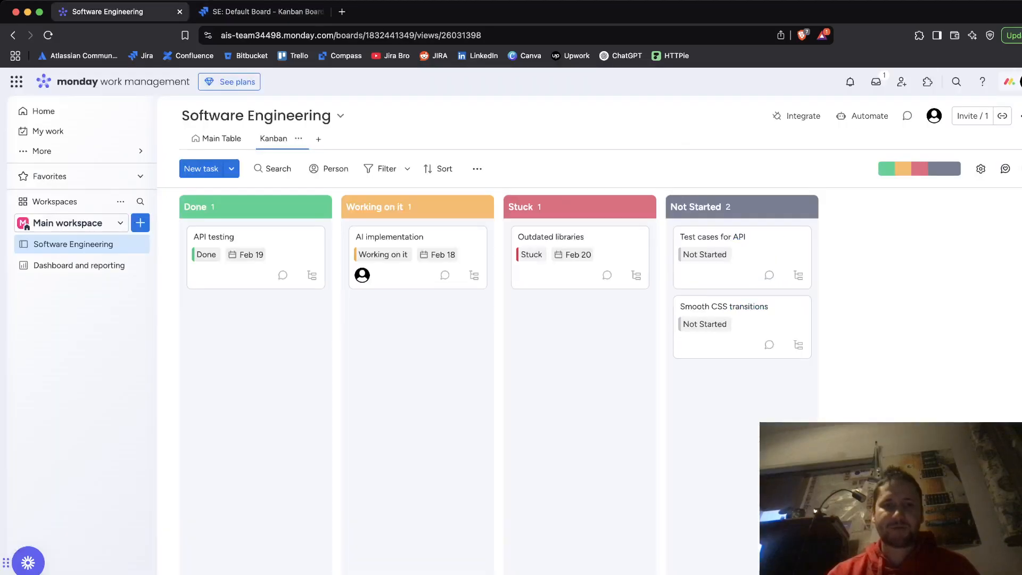
pyautogui.click(261, 12)
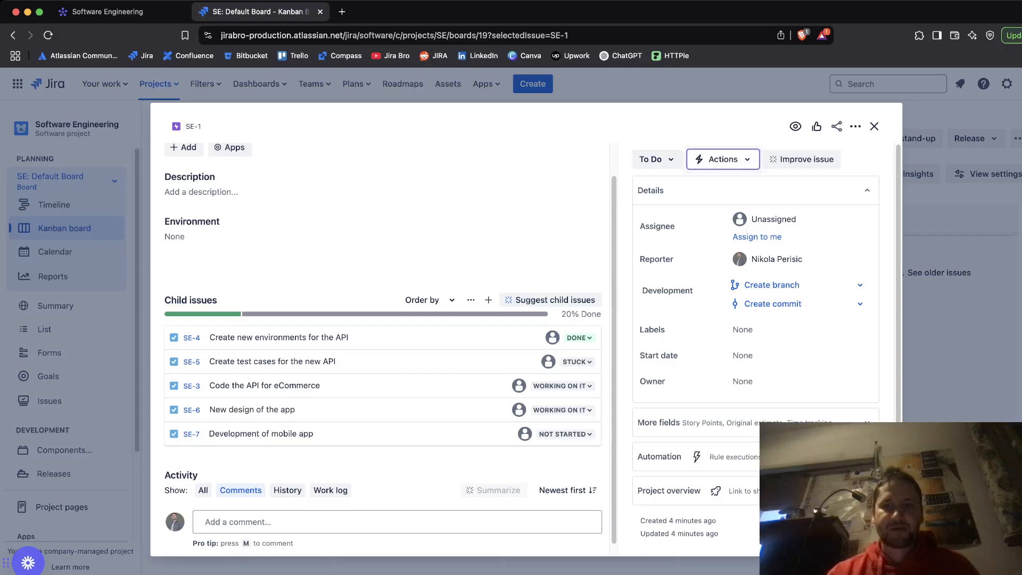
pyautogui.click(874, 126)
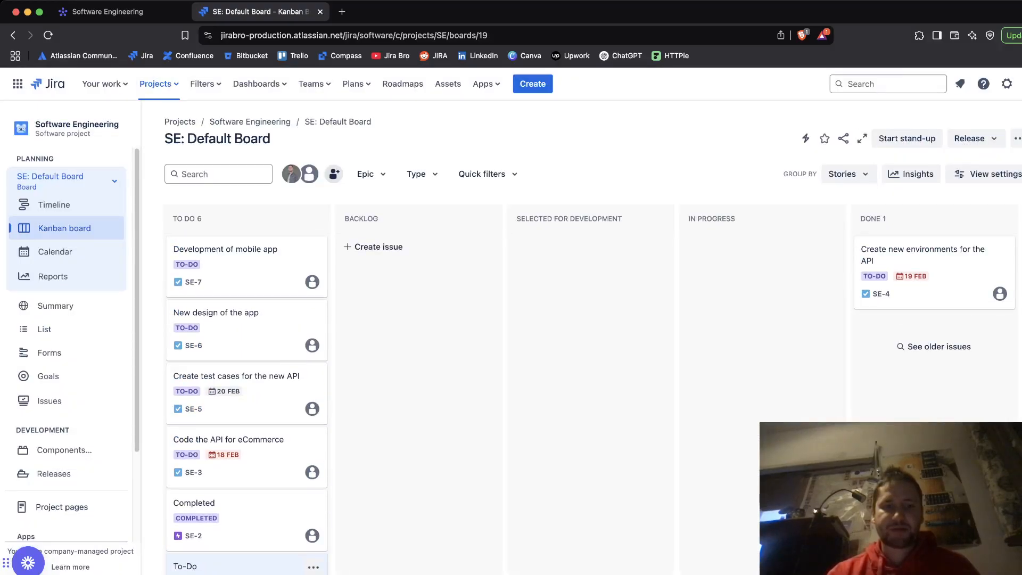
# Step: Reload the Jira board and scroll through the imported issues again
pyautogui.scroll(-2, 246, 511)
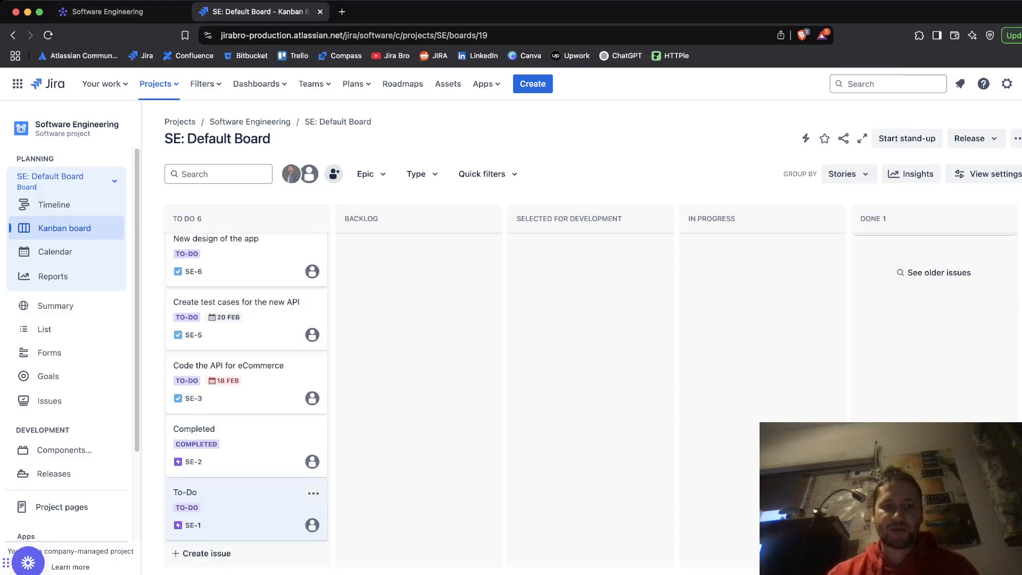
pyautogui.scroll(2, 247, 510)
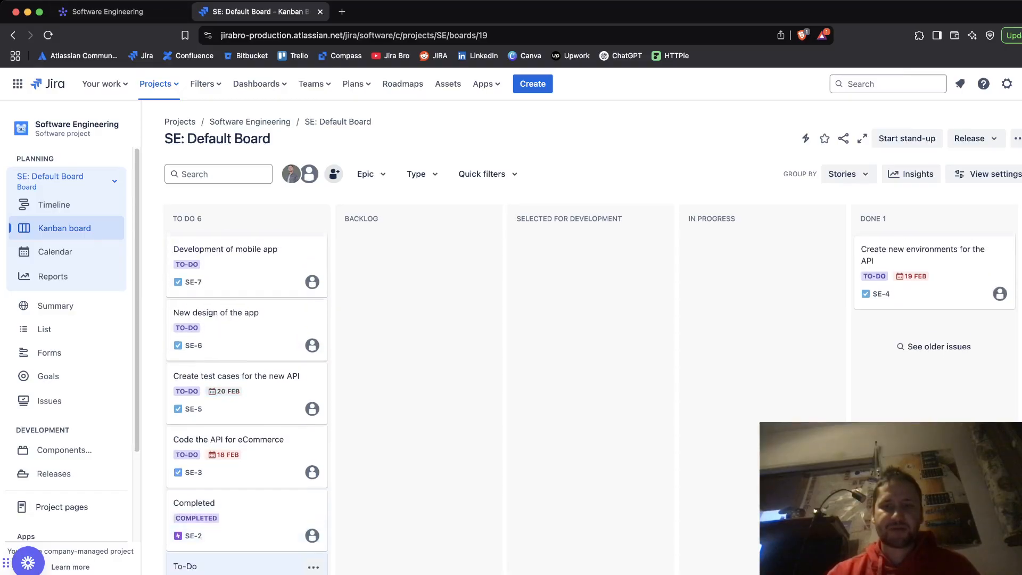
pyautogui.scroll(-2, 247, 511)
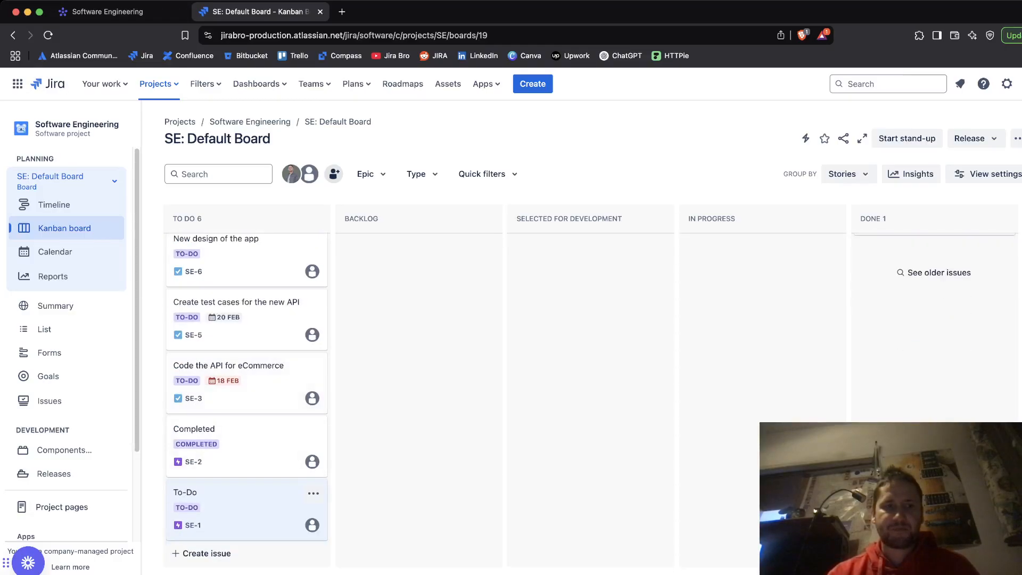
pyautogui.press('super+r')
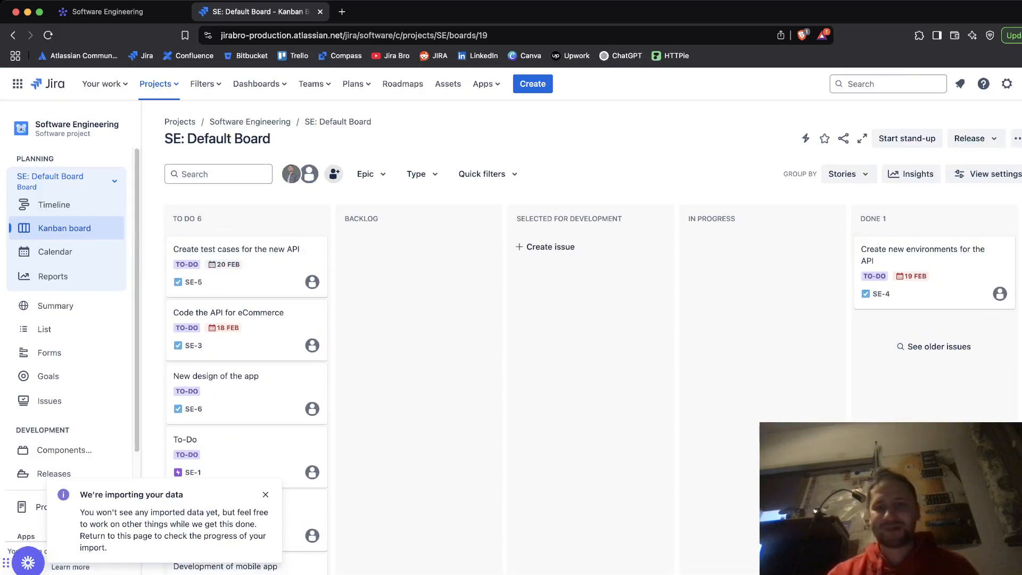
pyautogui.scroll(-2, 591, 373)
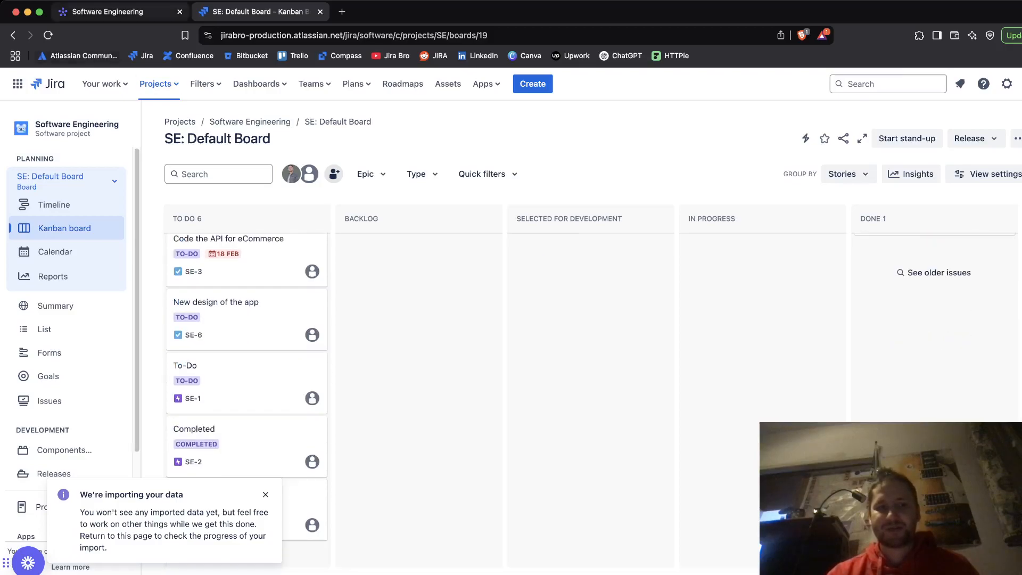
pyautogui.click(107, 11)
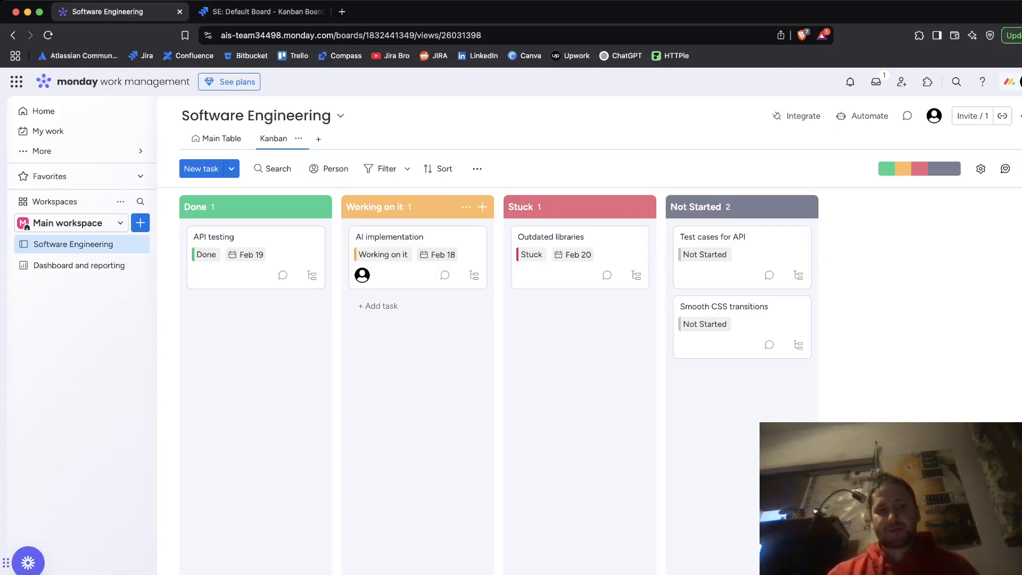
pyautogui.moveTo(42, 151)
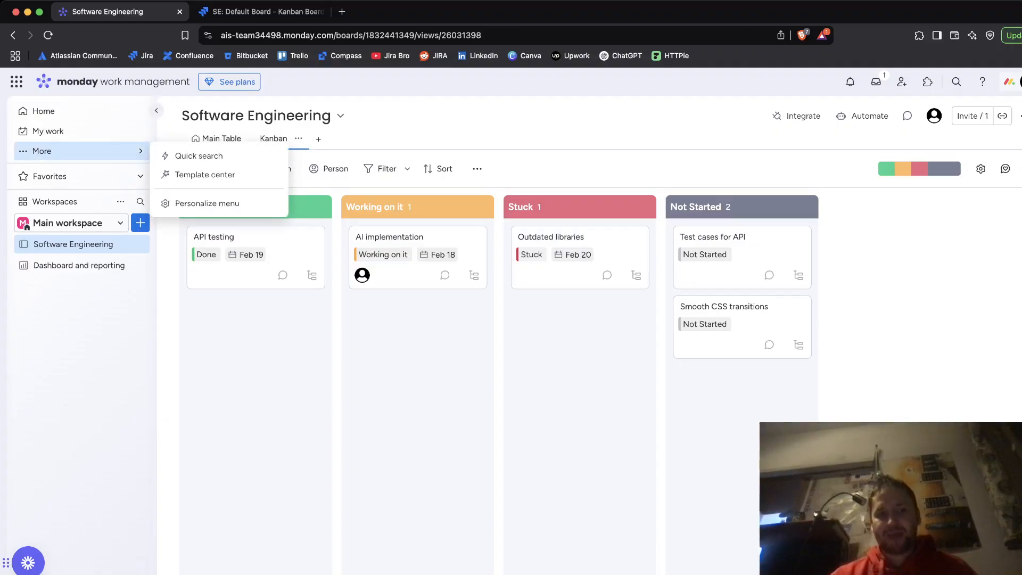
pyautogui.click(69, 223)
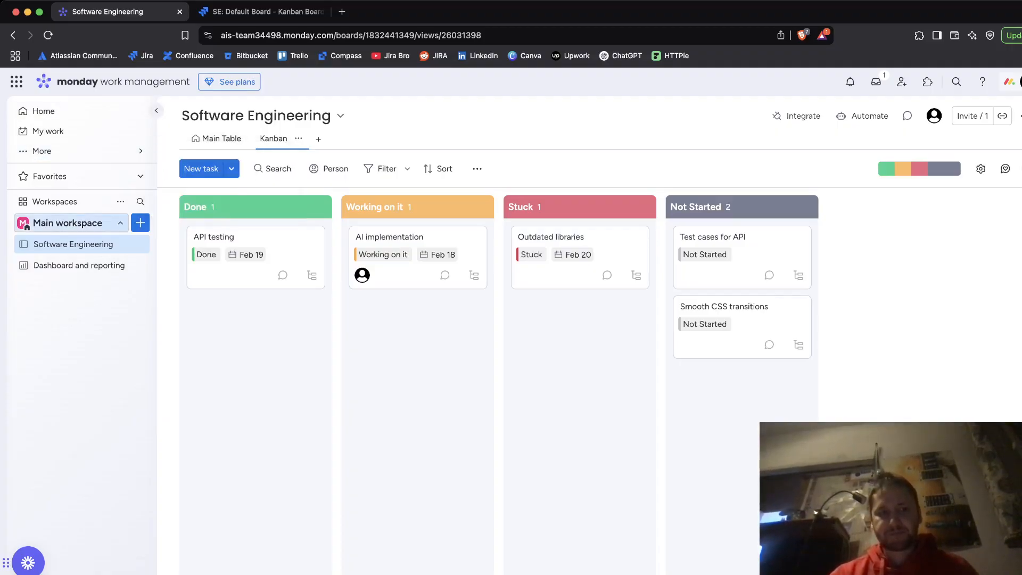
pyautogui.click(69, 223)
pyautogui.click(120, 201)
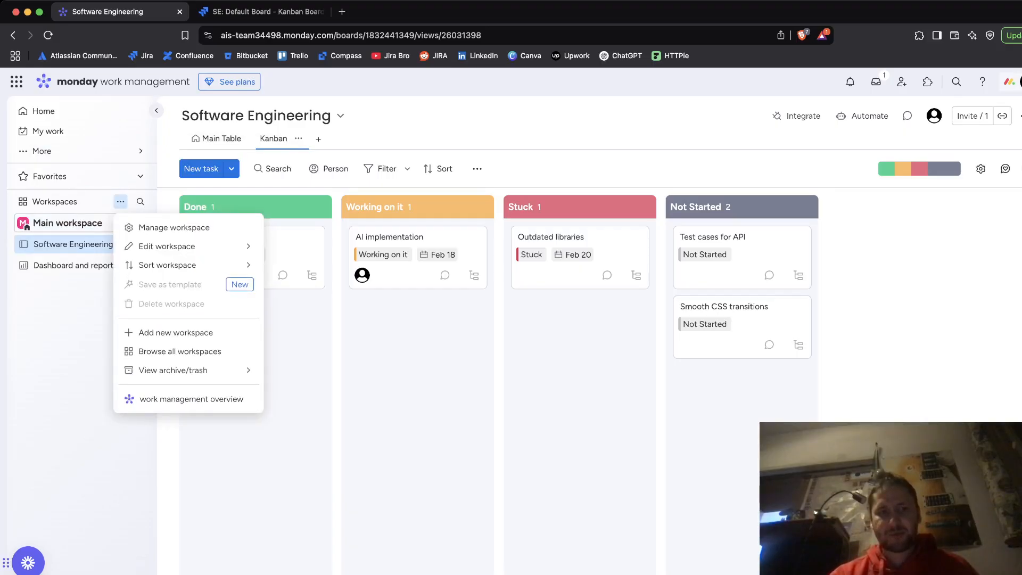
pyautogui.press('Escape')
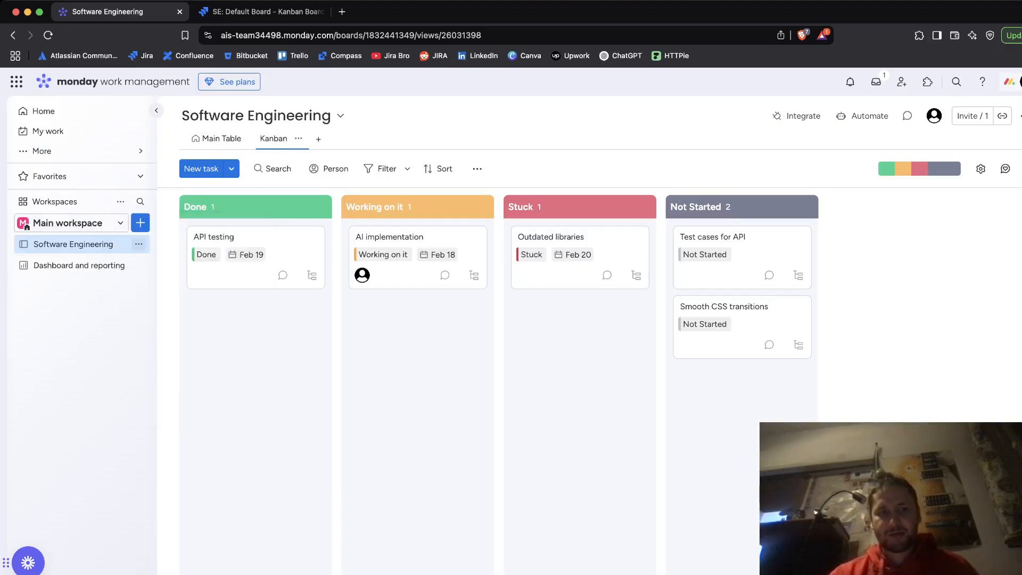
pyautogui.click(139, 243)
pyautogui.press('Escape')
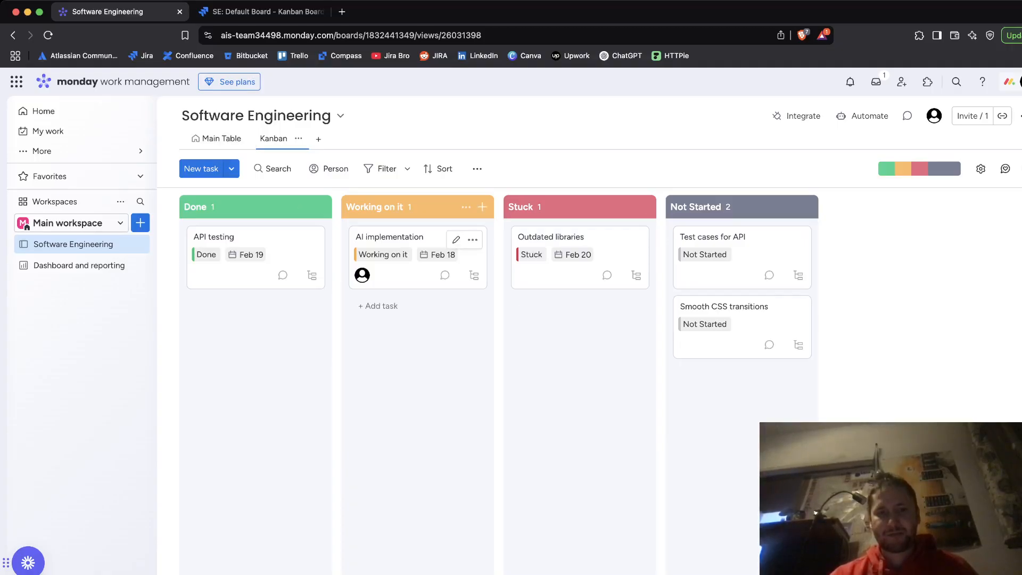
pyautogui.hotkey('ctrl', 'Tab')
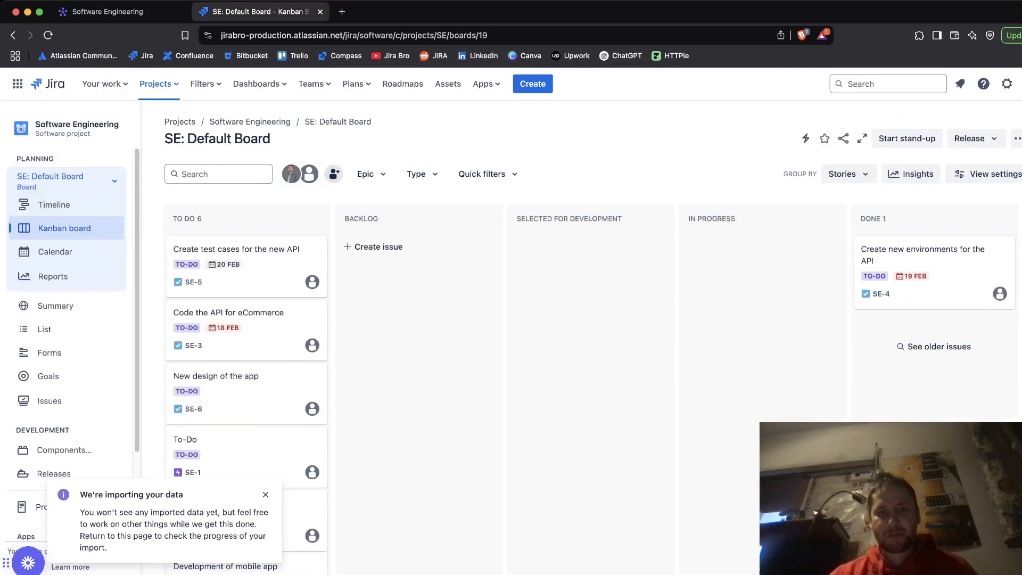
pyautogui.scroll(-3, 591, 389)
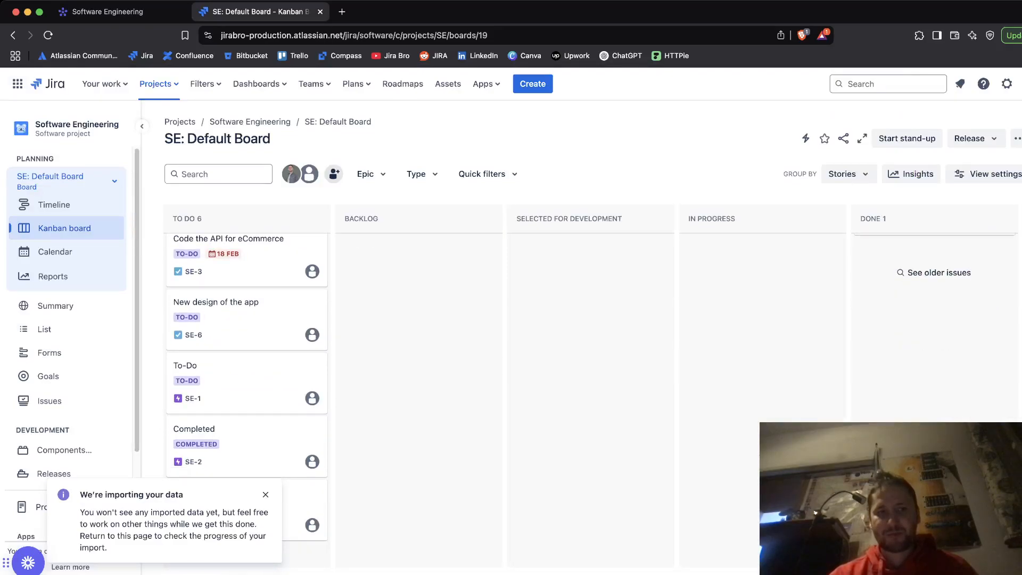
pyautogui.click(158, 83)
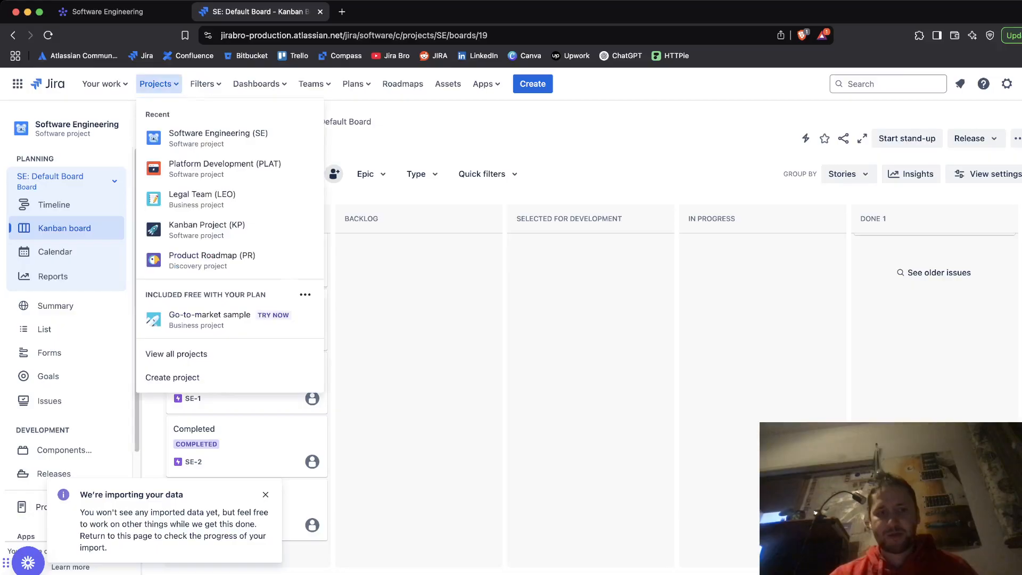
pyautogui.press('Escape')
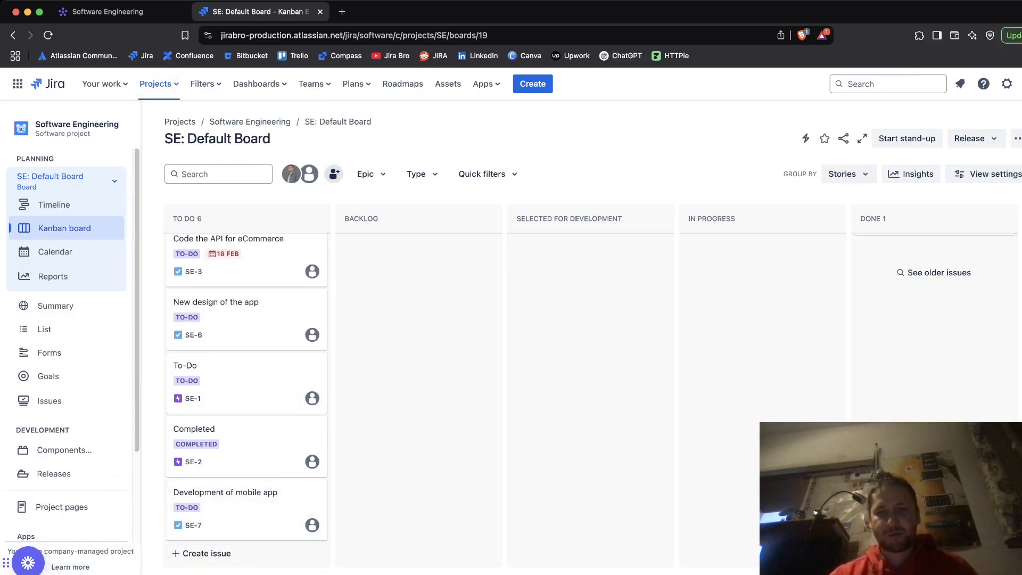
# Step: Open the board's column settings and move the Working On It status from the To Do column to the In Progress column
pyautogui.click(1017, 138)
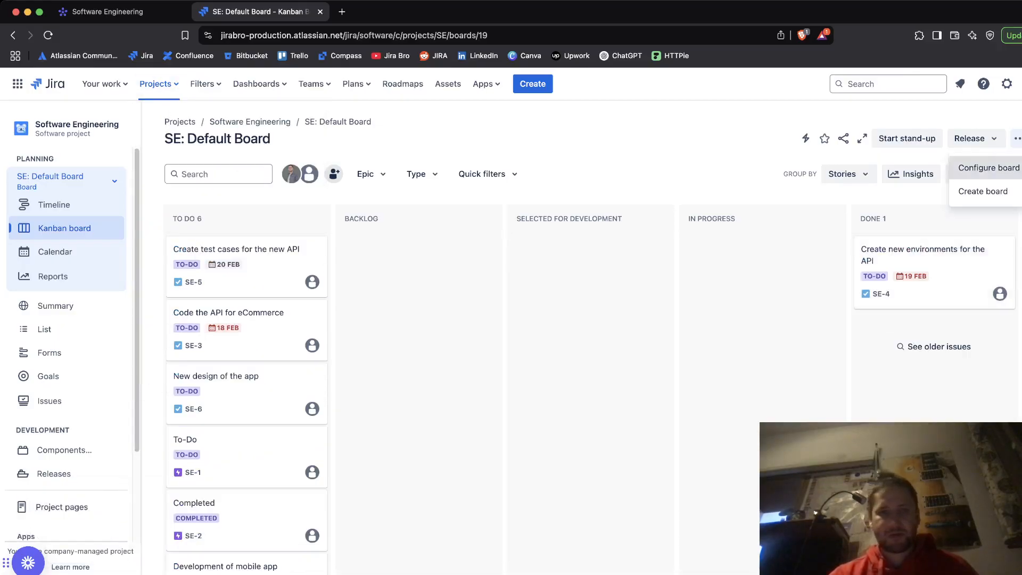
pyautogui.click(989, 168)
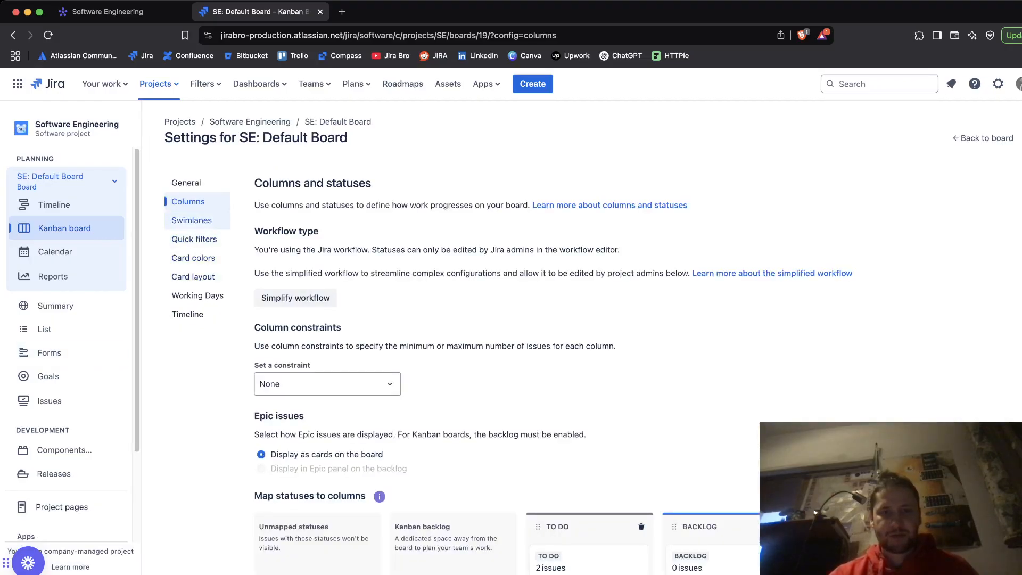
pyautogui.scroll(-5, 533, 330)
pyautogui.scroll(-1, 600, 317)
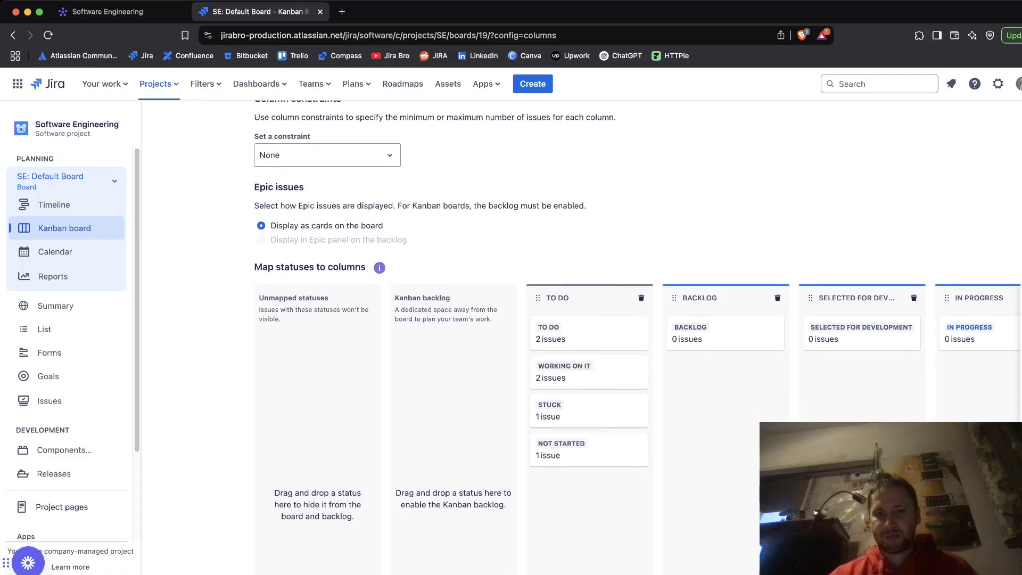
pyautogui.scroll(1, 589, 388)
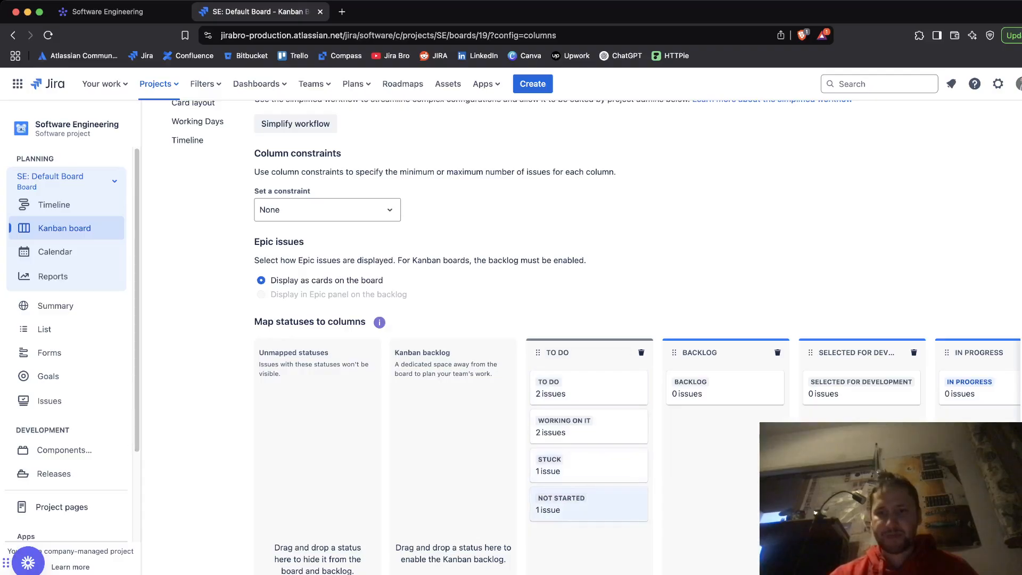
pyautogui.scroll(1, 589, 503)
pyautogui.scroll(-3, 588, 372)
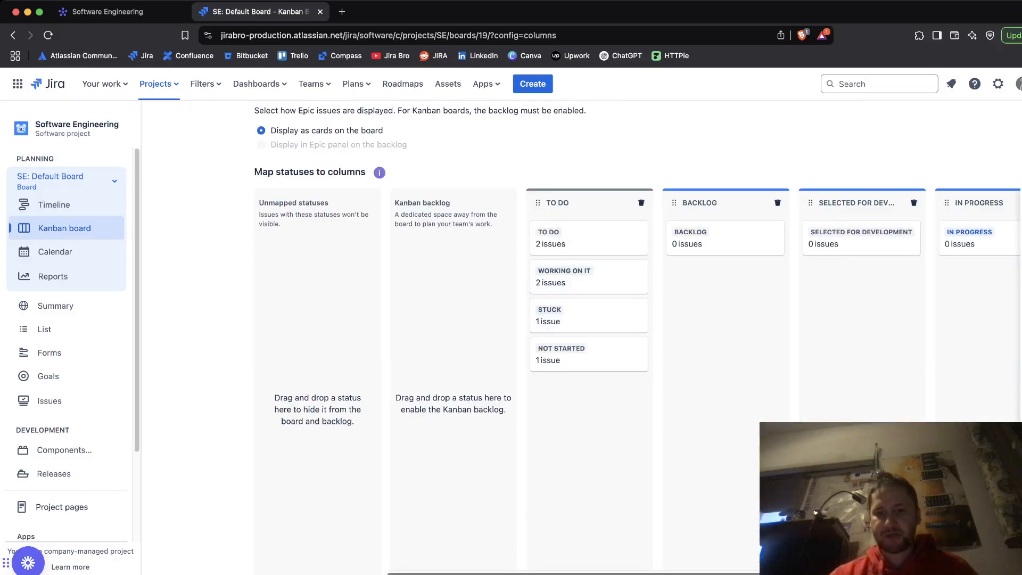
pyautogui.hscroll(3, 692, 373)
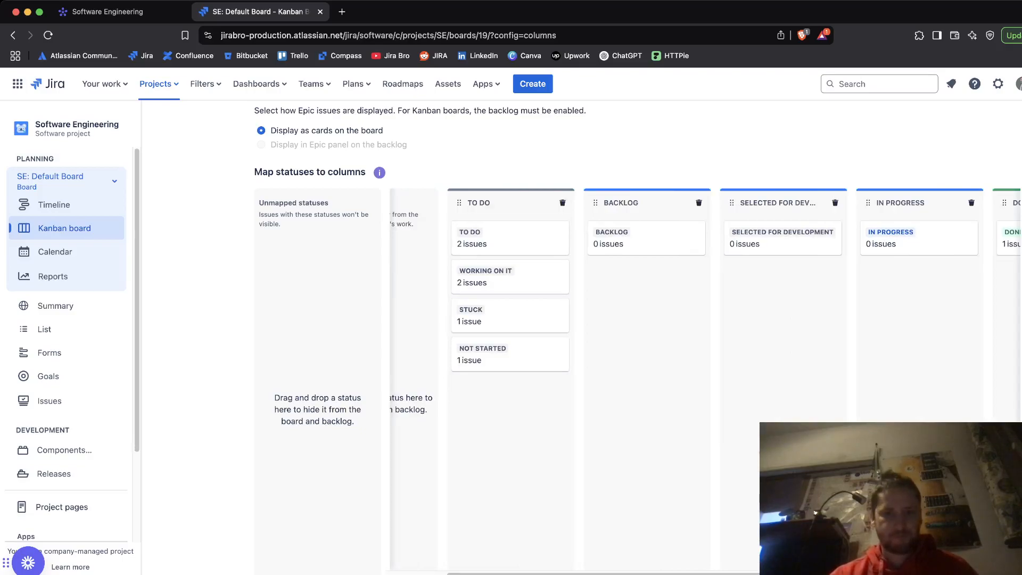
pyautogui.scroll(1, 638, 338)
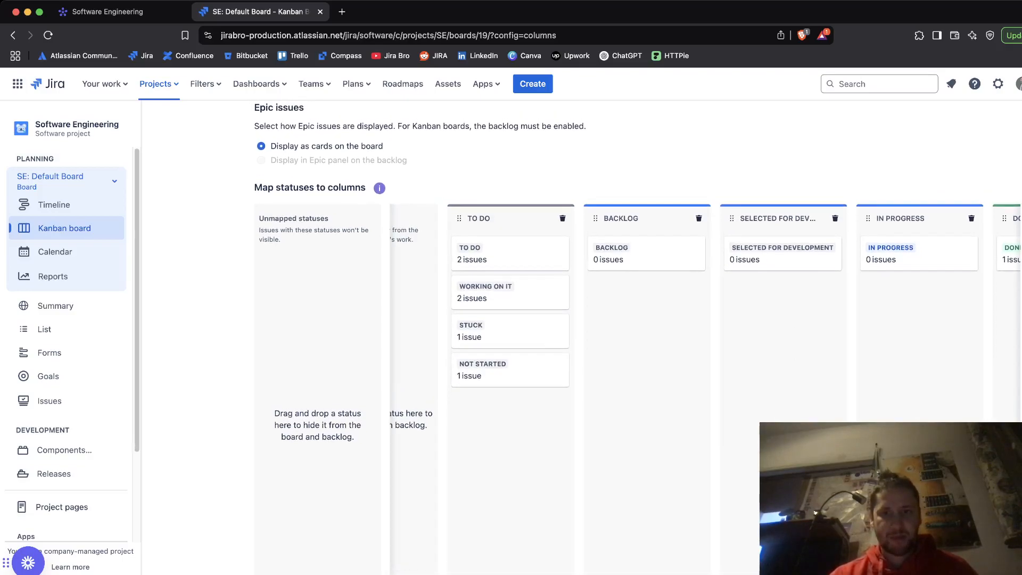
pyautogui.moveTo(509, 294); pyautogui.dragTo(901, 295)
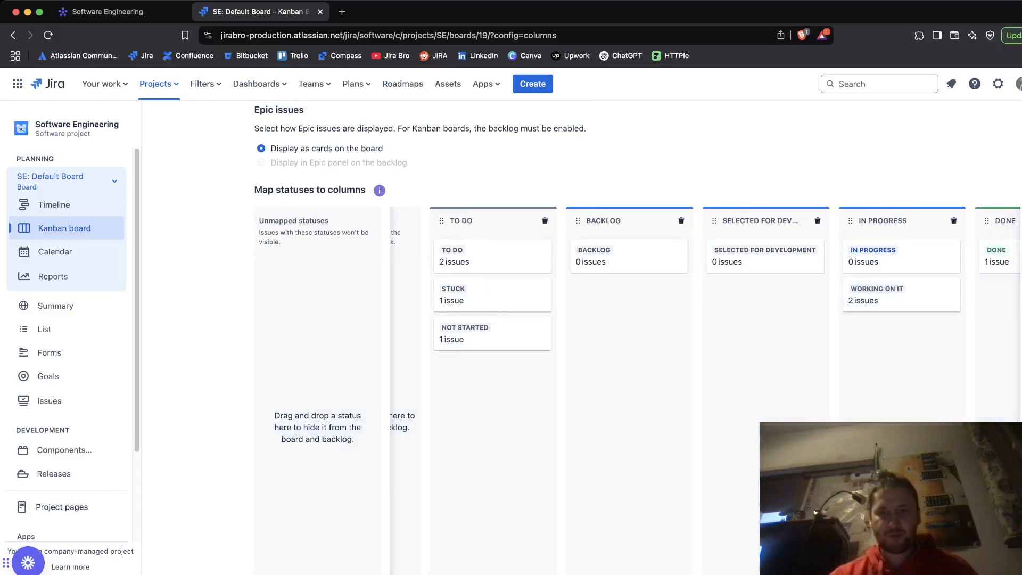
pyautogui.scroll(1, 637, 325)
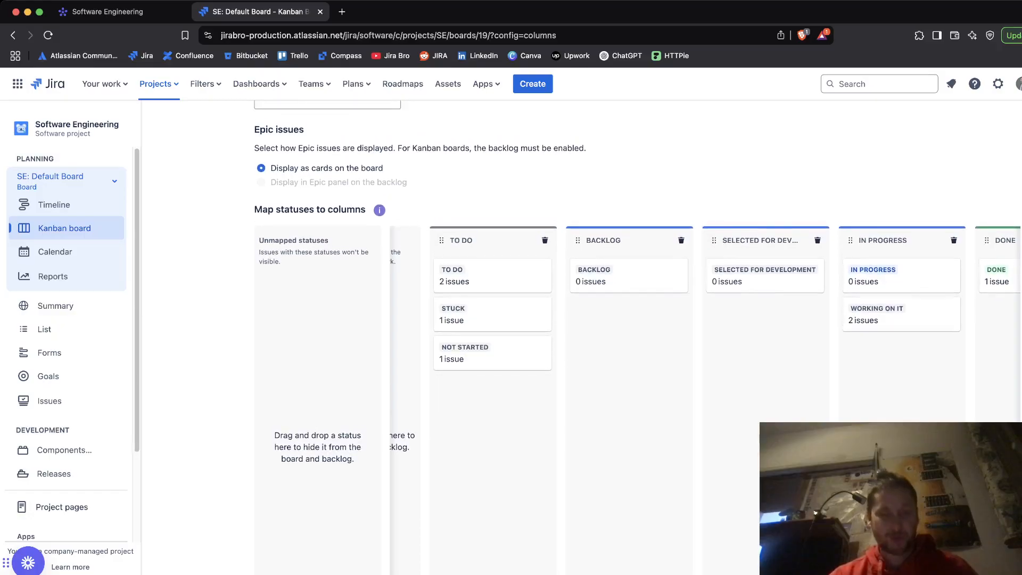
pyautogui.scroll(1, 637, 292)
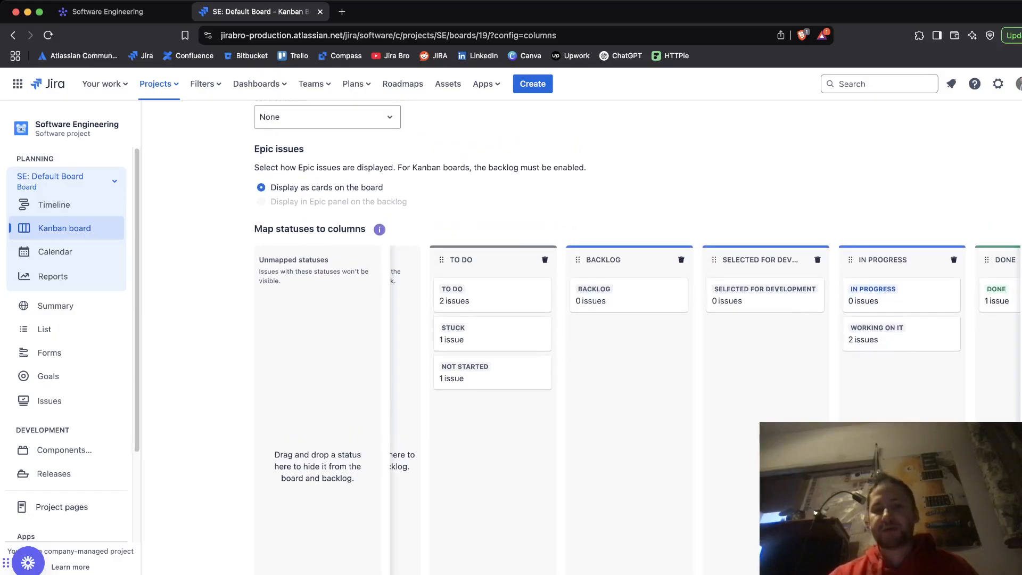
pyautogui.scroll(10, 637, 324)
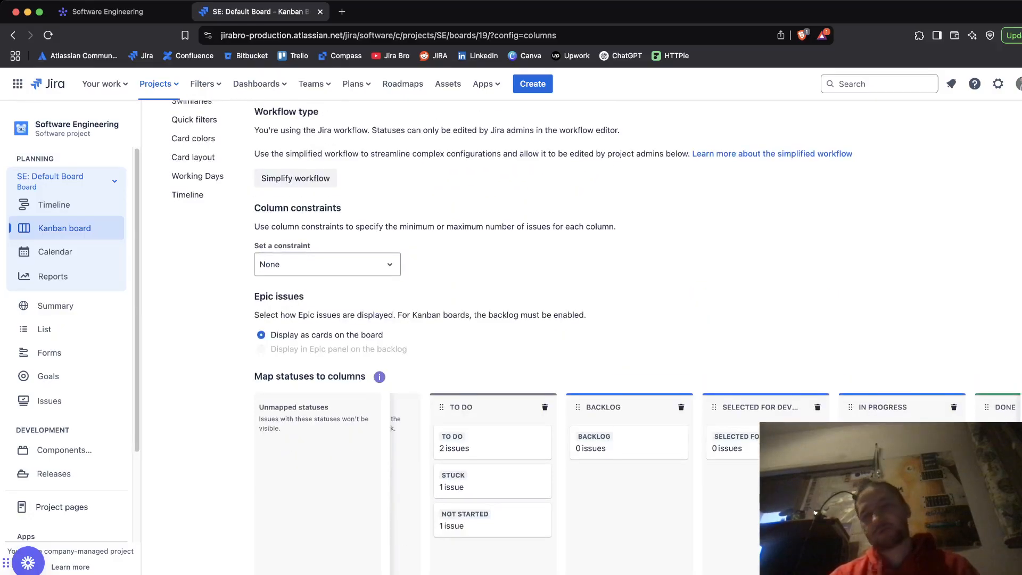
pyautogui.click(982, 138)
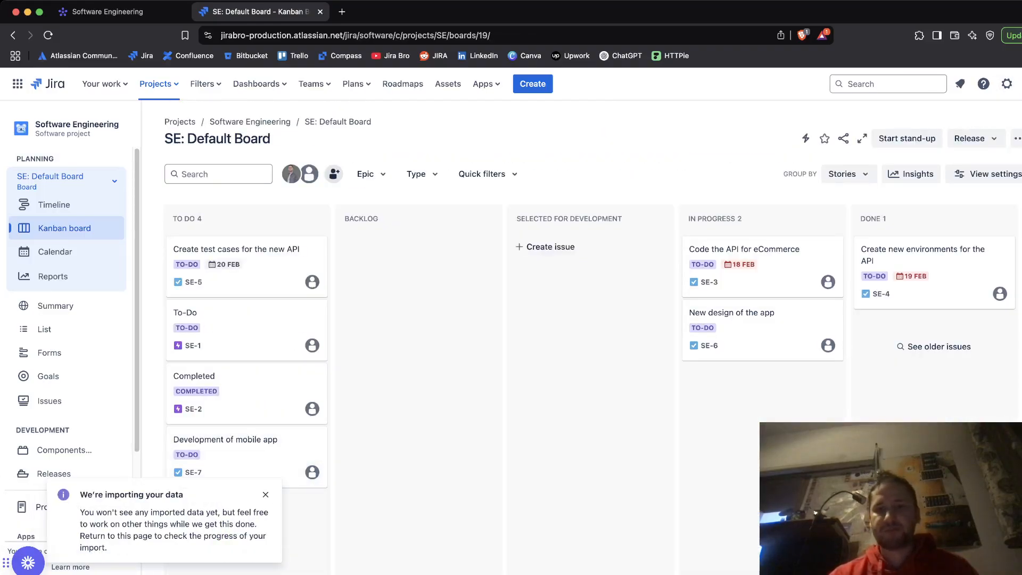
# Step: Compare the updated Jira board with the monday.com Kanban board and reload the Jira board
pyautogui.scroll(-1, 591, 370)
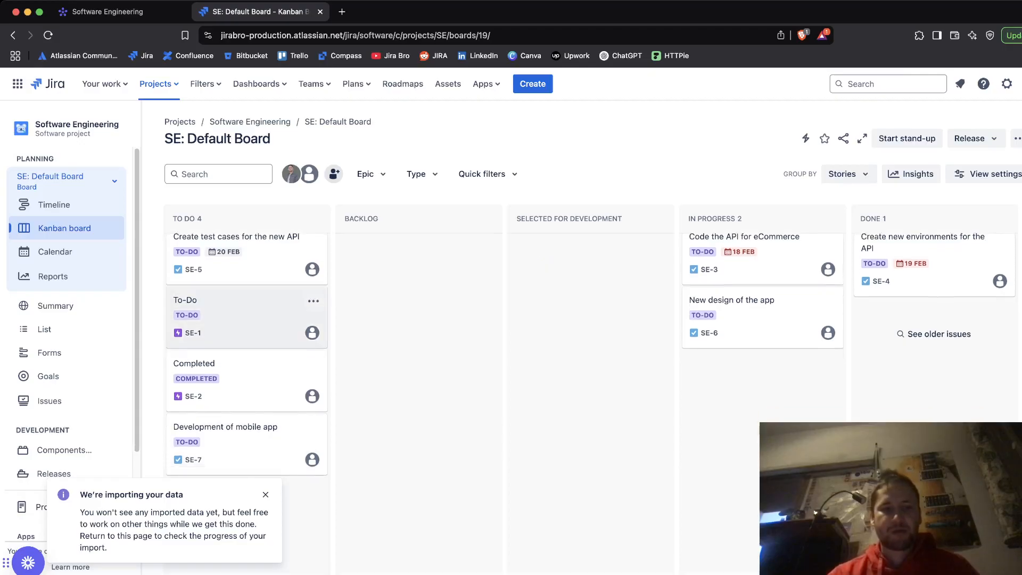
pyautogui.click(120, 11)
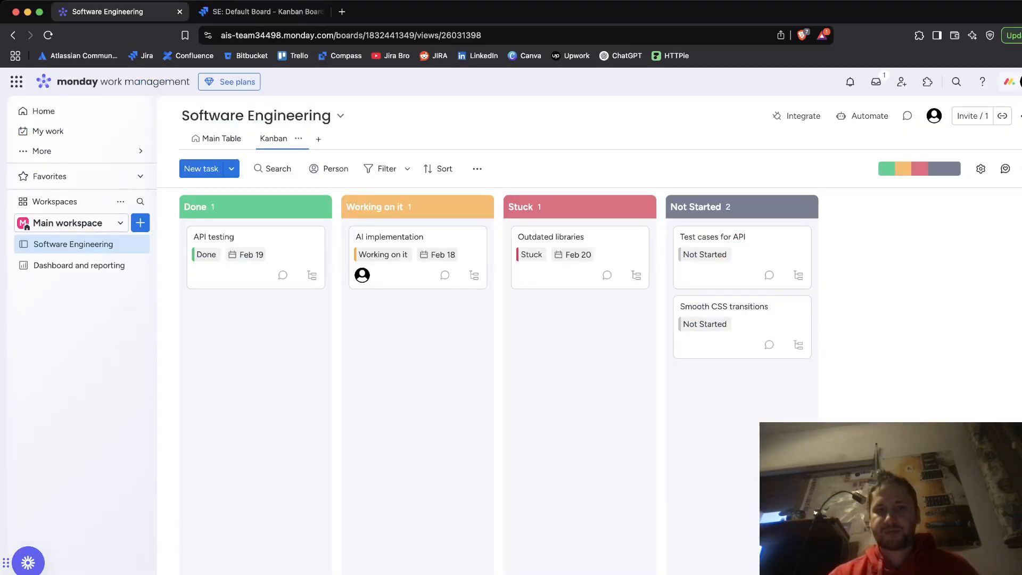
pyautogui.click(260, 12)
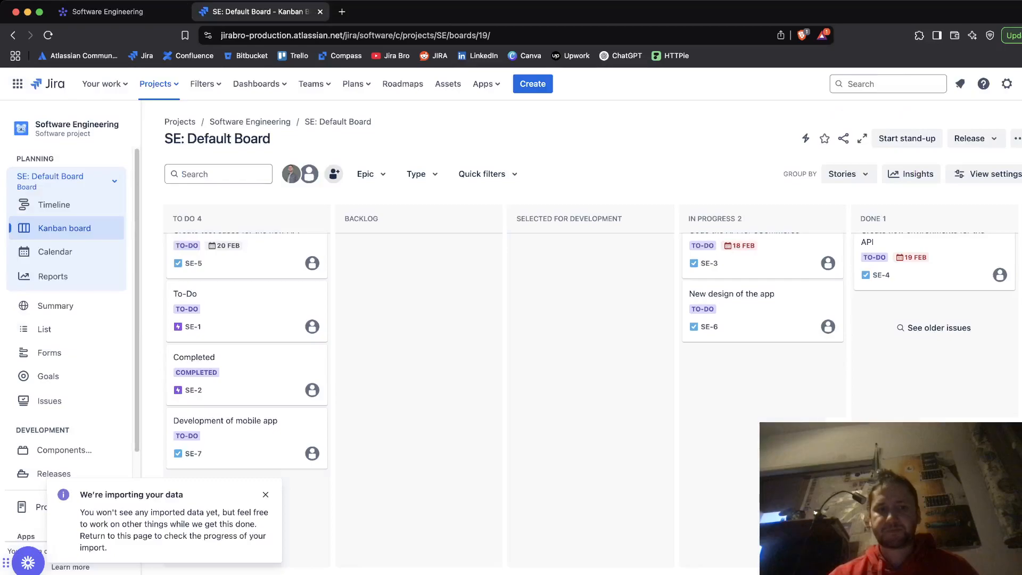
pyautogui.click(48, 35)
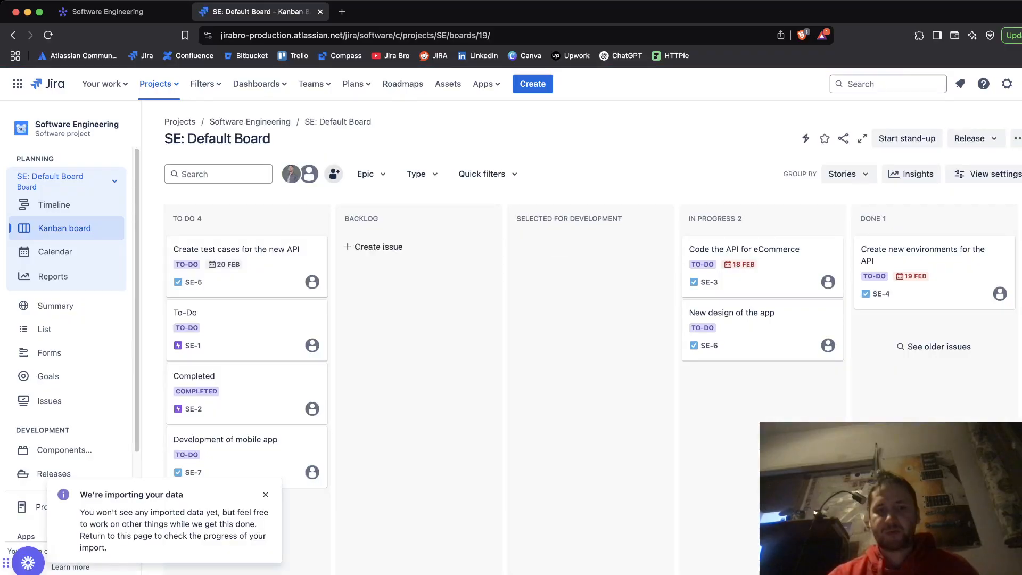
# Step: Open issues SE-2 and SE-1 to recheck their details and child issues against the monday.com board, then reload the board
pyautogui.click(245, 394)
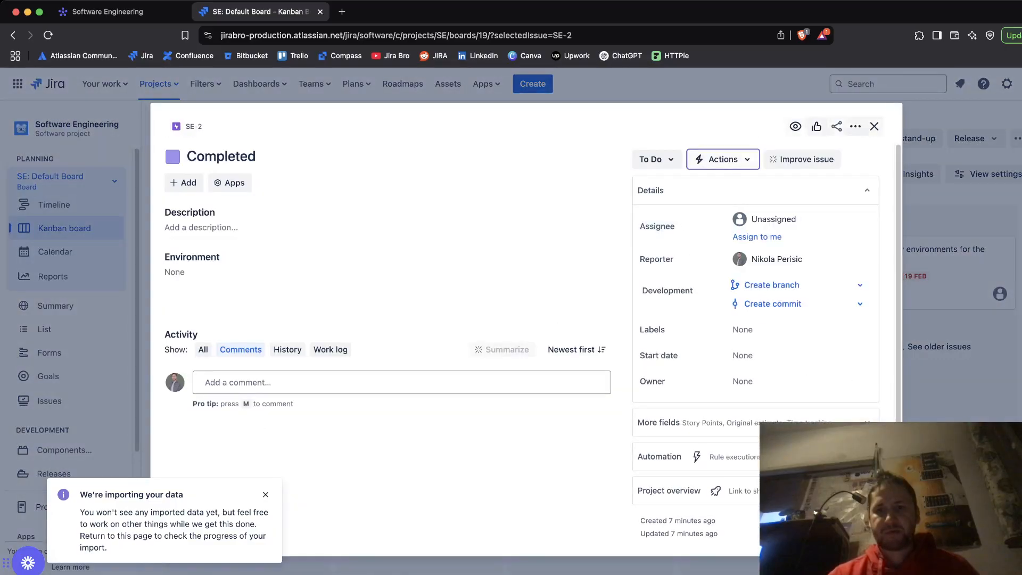
pyautogui.click(873, 126)
pyautogui.click(244, 330)
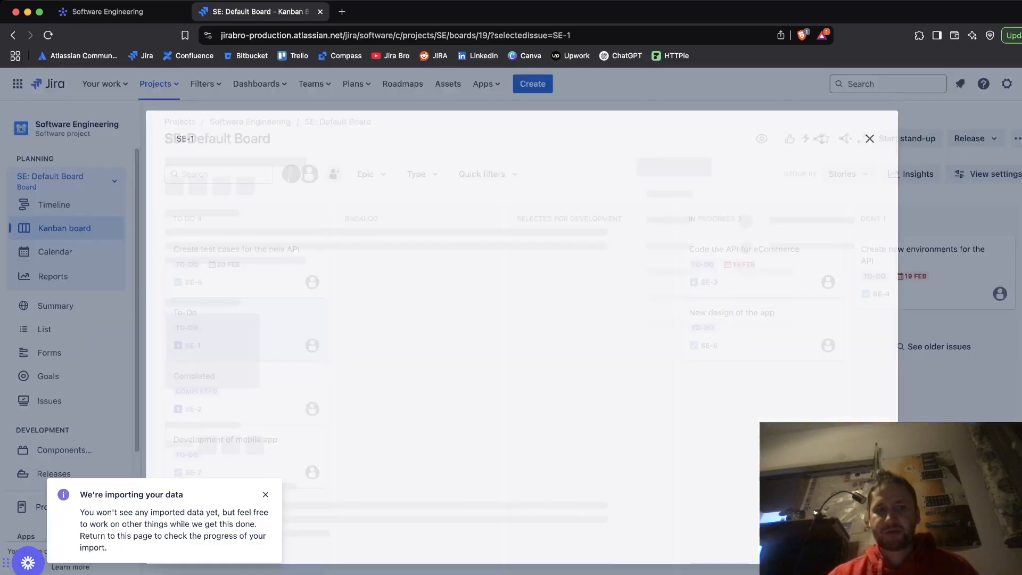
pyautogui.click(120, 11)
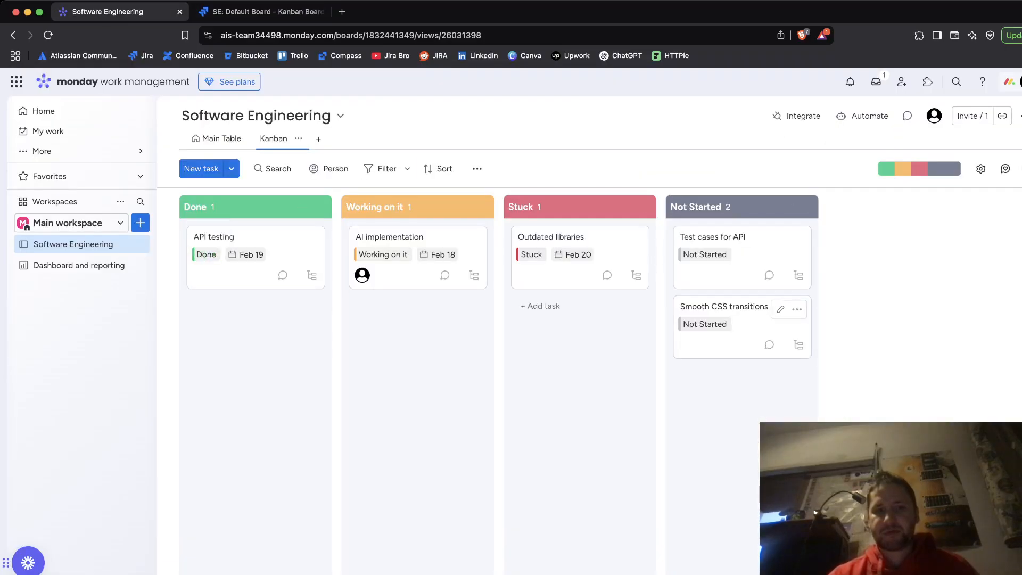
pyautogui.click(260, 12)
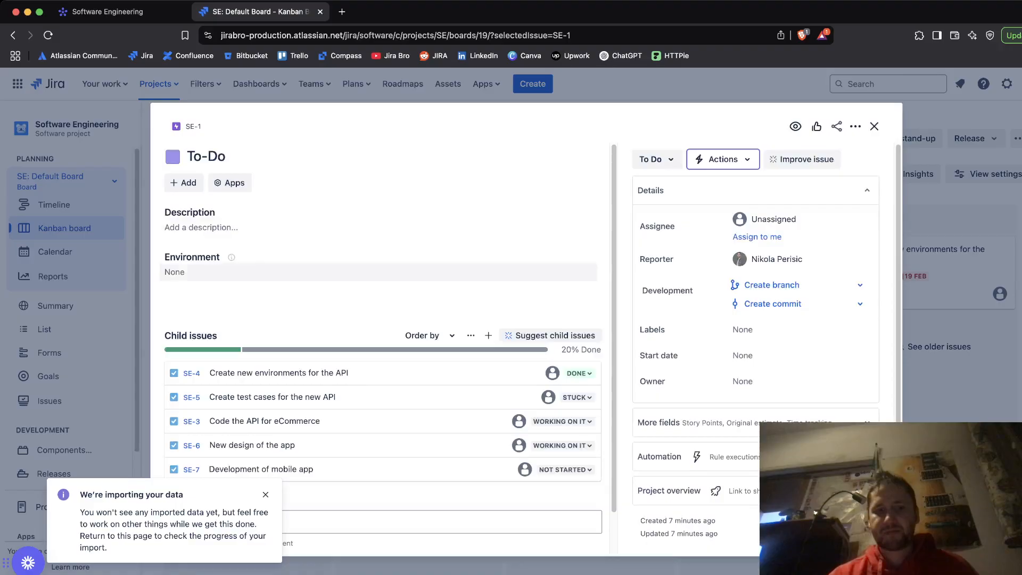
pyautogui.scroll(-1, 378, 266)
pyautogui.scroll(1, 378, 266)
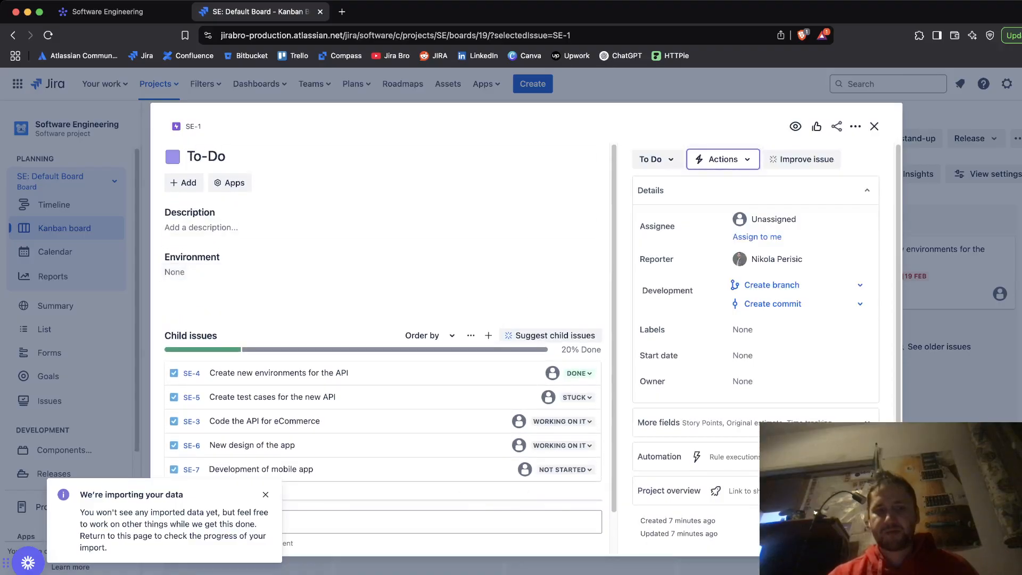
pyautogui.scroll(-2, 320, 373)
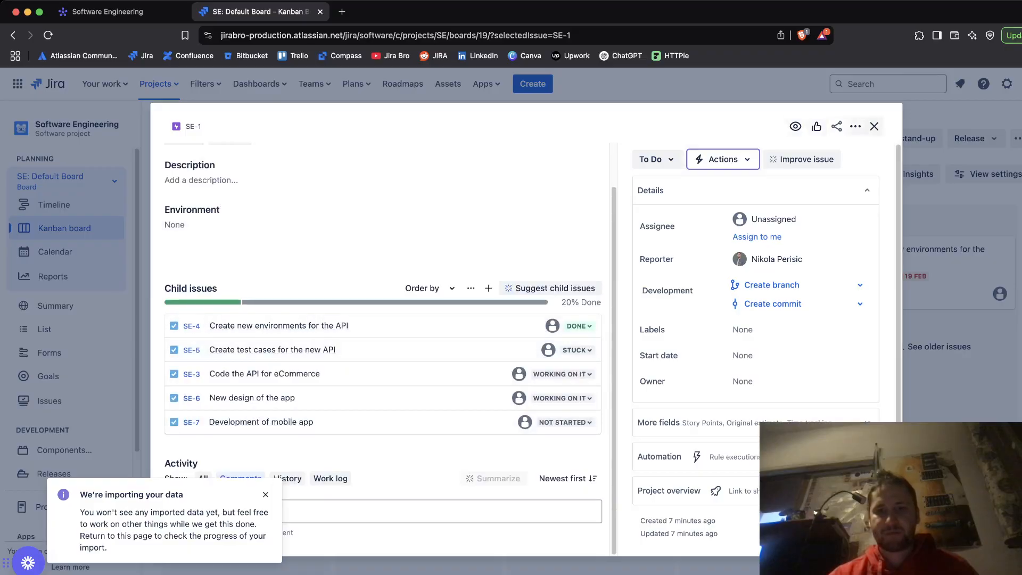
pyautogui.click(874, 127)
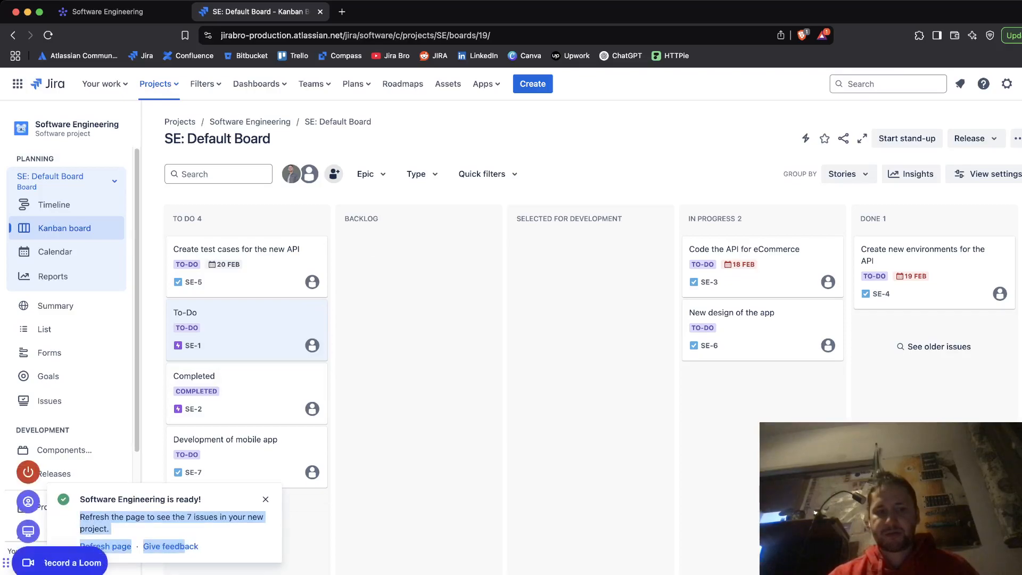
pyautogui.press('super+r')
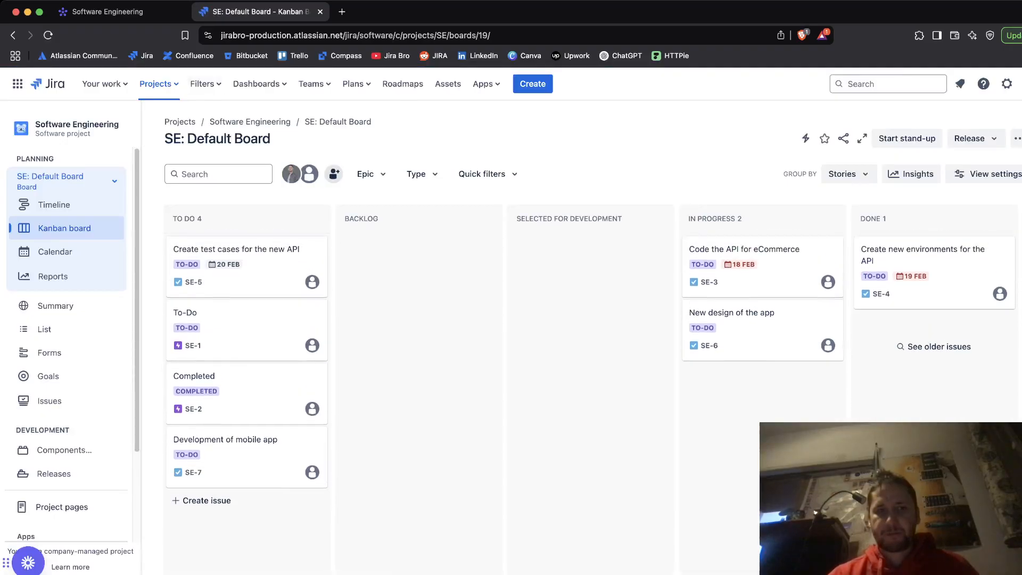
# Step: Switch to the monday.com board's Main Table view and dismiss the view-reordering tip
pyautogui.click(120, 12)
pyautogui.click(216, 138)
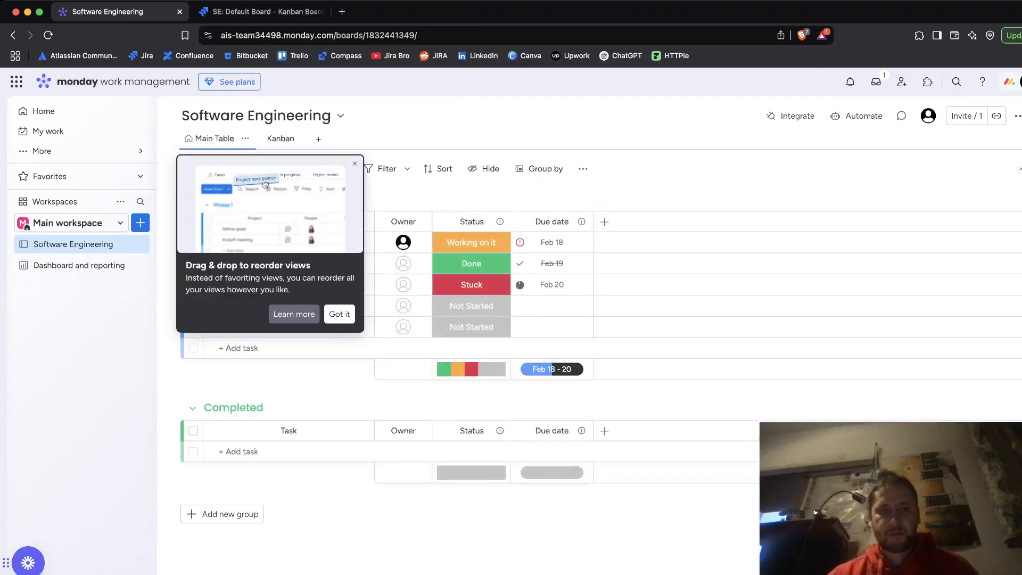
pyautogui.click(339, 315)
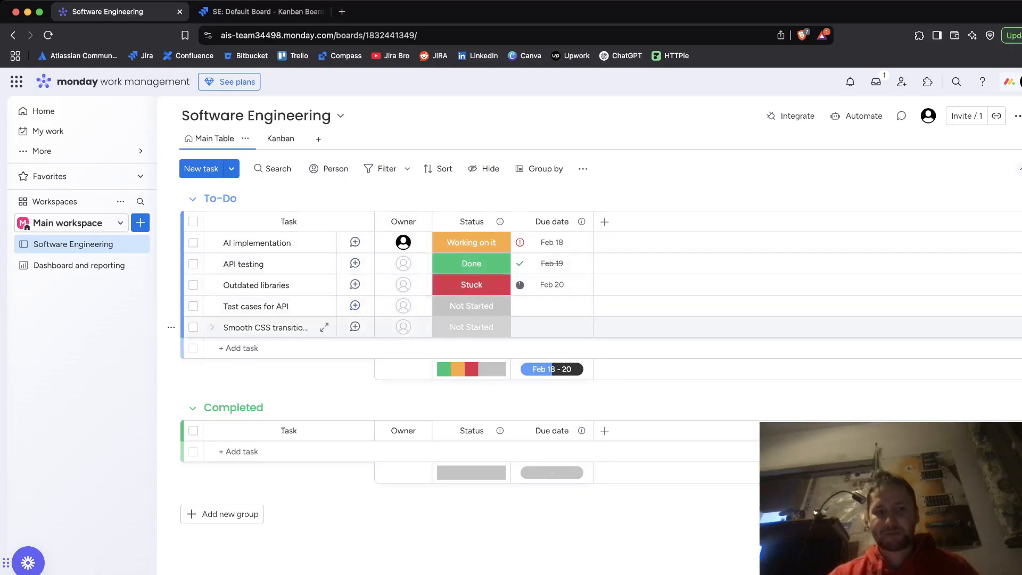
# Step: Compare the Jira board's issues with the tasks in the monday.com Main Table
pyautogui.click(261, 11)
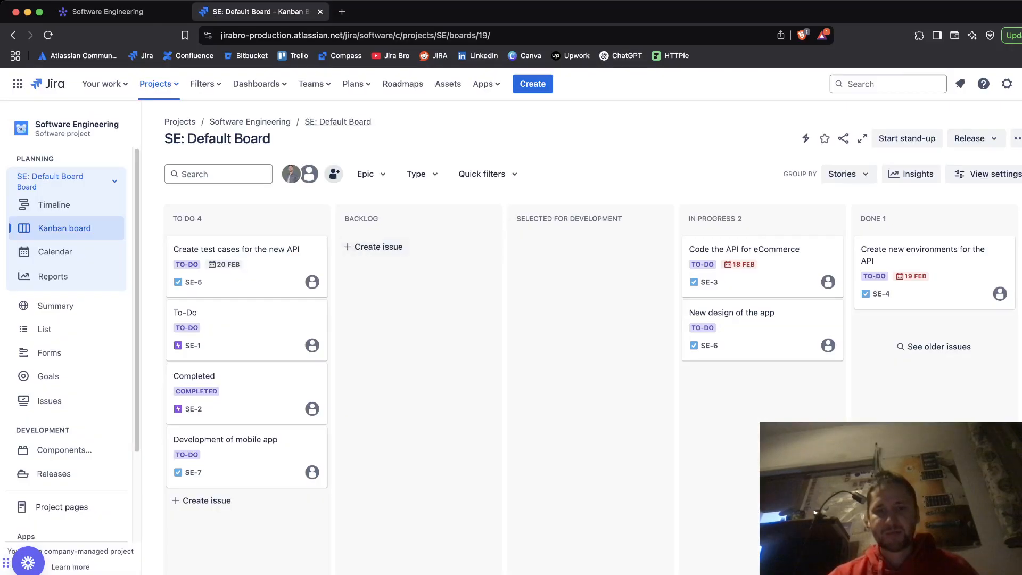
pyautogui.scroll(-1, 590, 368)
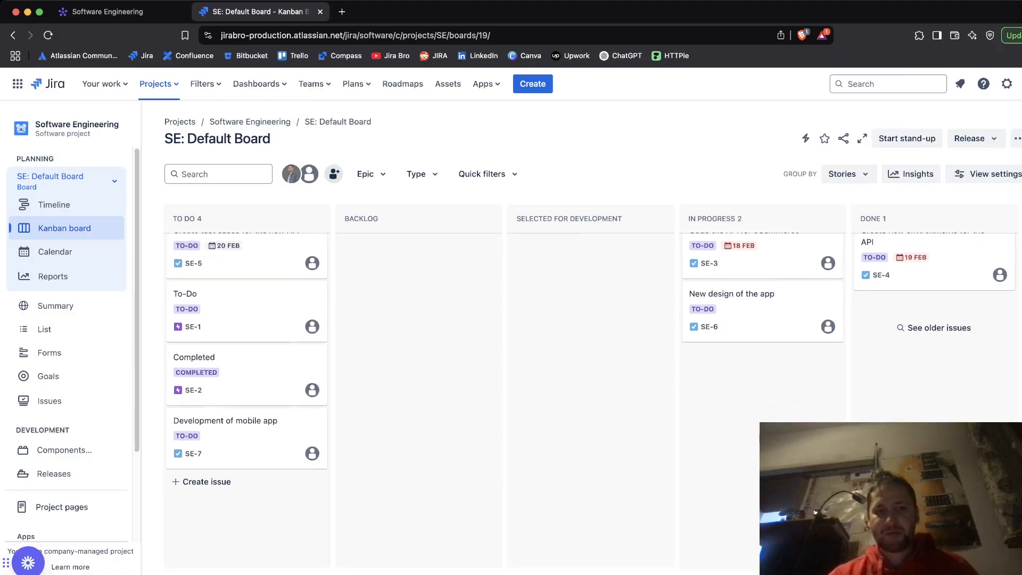
pyautogui.scroll(-3, 67, 239)
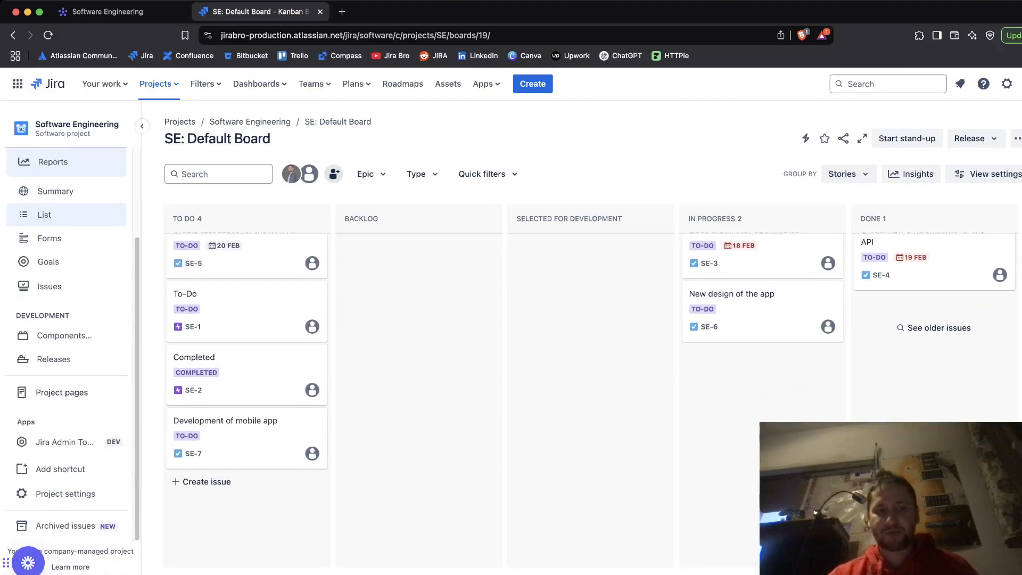
pyautogui.scroll(3, 66, 239)
pyautogui.scroll(1, 762, 399)
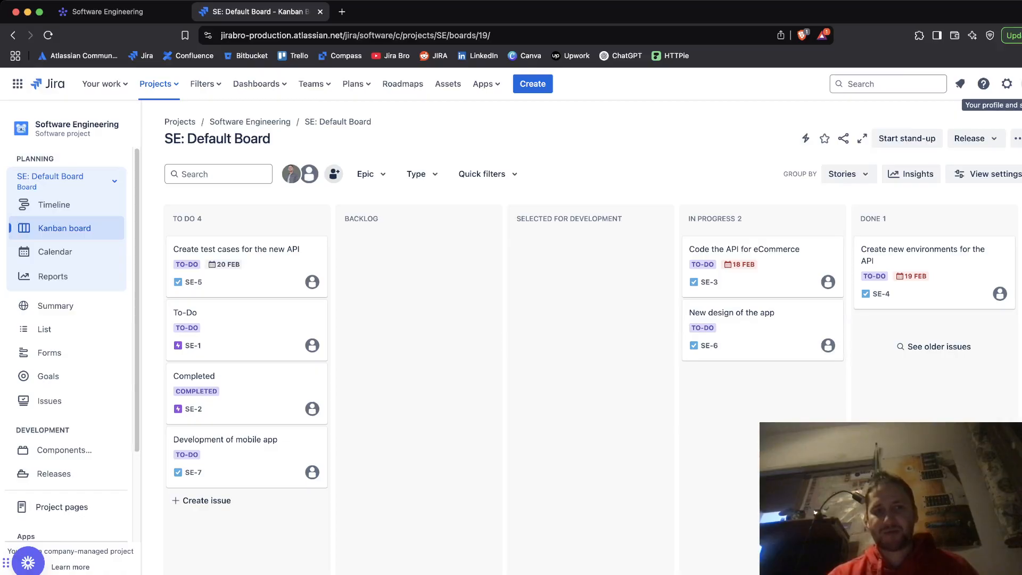
pyautogui.hotkey('ctrl', 'shift', 'Tab')
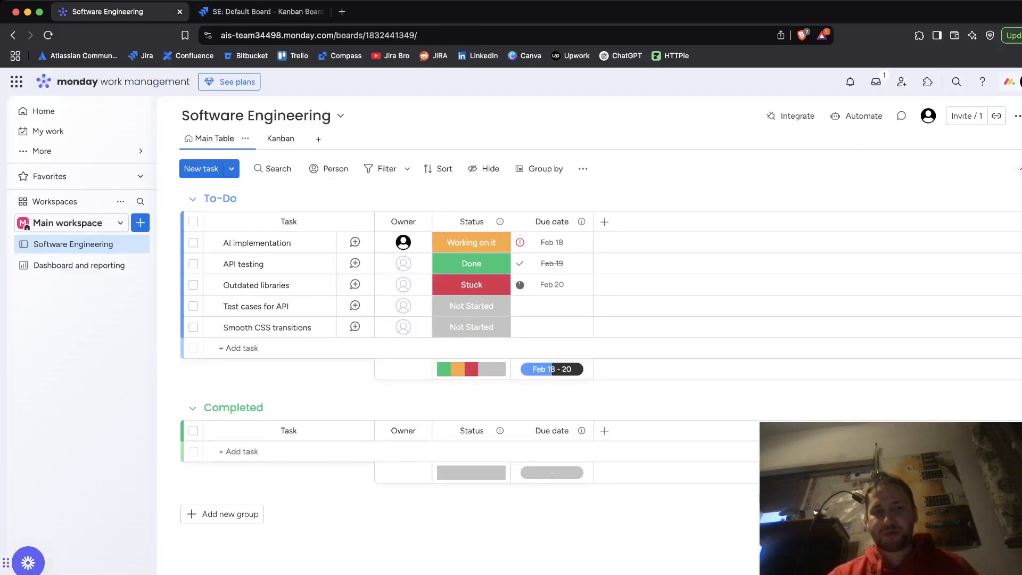
pyautogui.hotkey('ctrl', 'Tab')
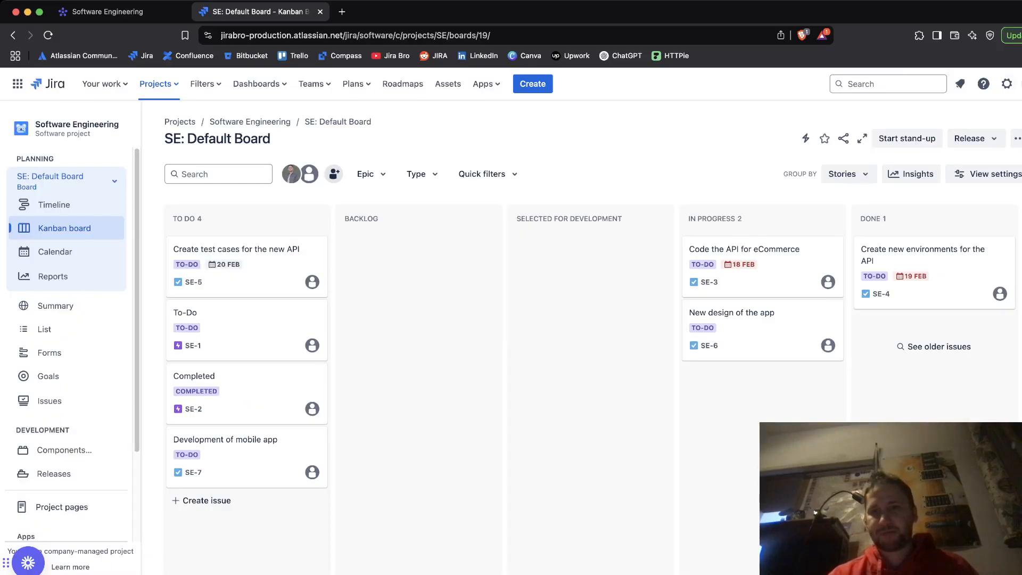
# Step: Open Jira system settings and go to External System Import to start the monday importer
pyautogui.click(1006, 84)
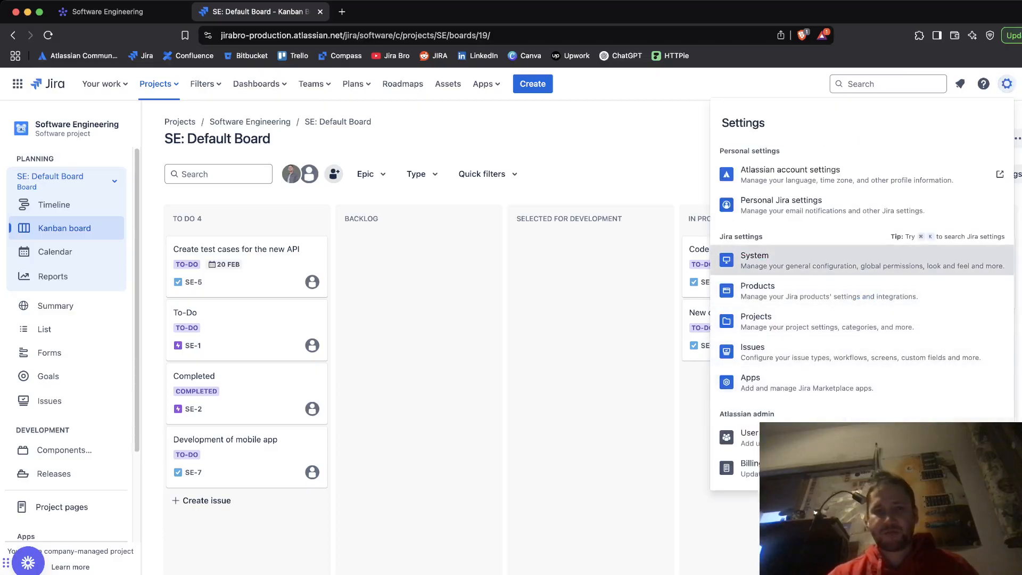
pyautogui.click(754, 260)
pyautogui.scroll(-10, 64, 319)
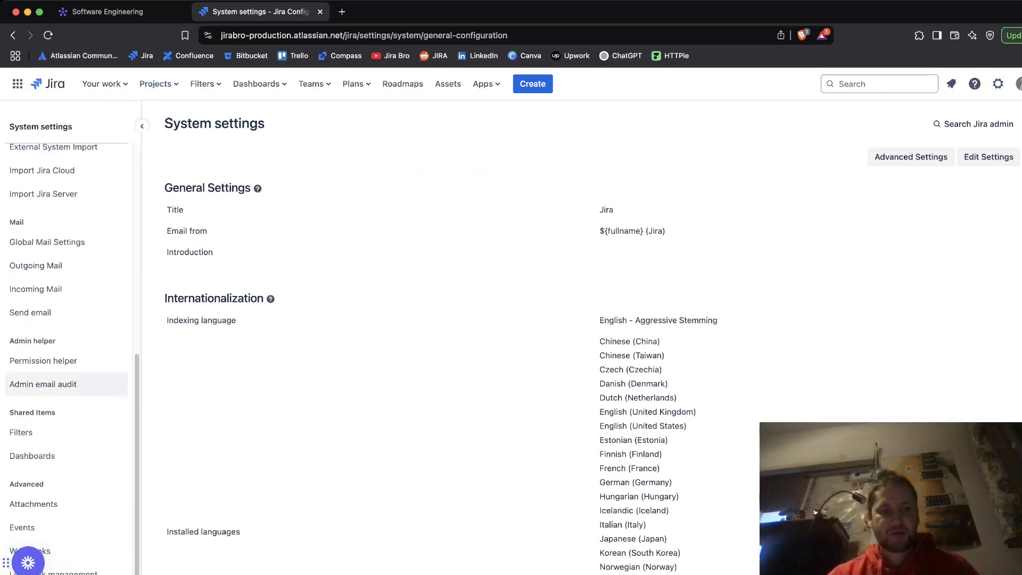
pyautogui.scroll(4, 64, 373)
pyautogui.click(53, 246)
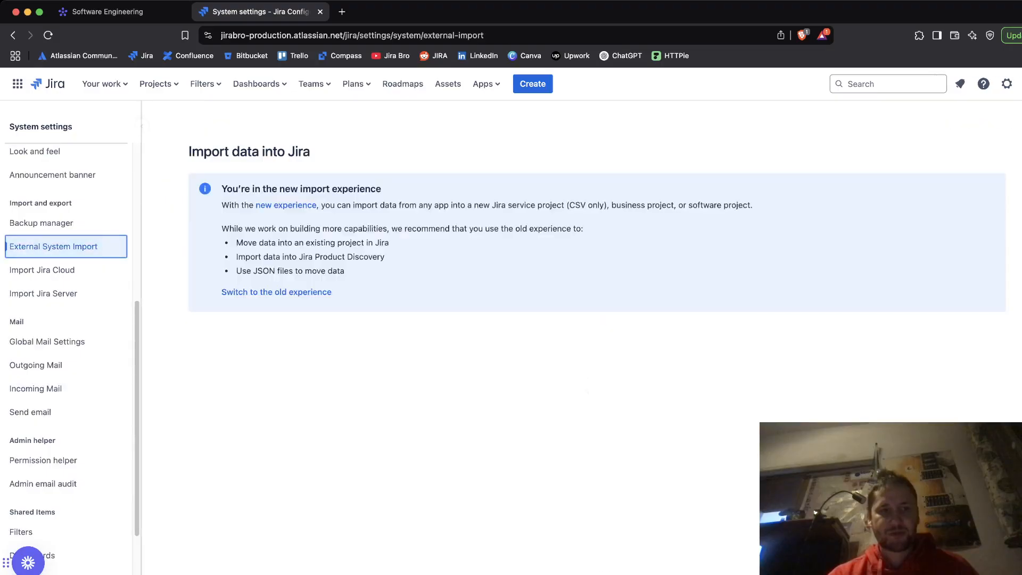
pyautogui.scroll(-2, 585, 319)
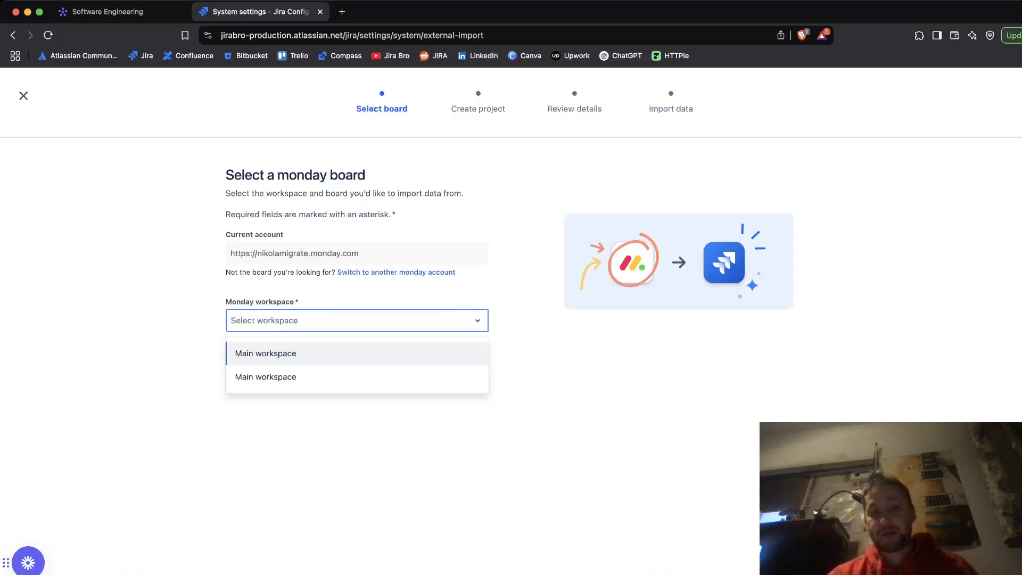
# Step: Select Main workspace and the Software Engineering board as the monday import source
pyautogui.press('Down')
pyautogui.press('Return')
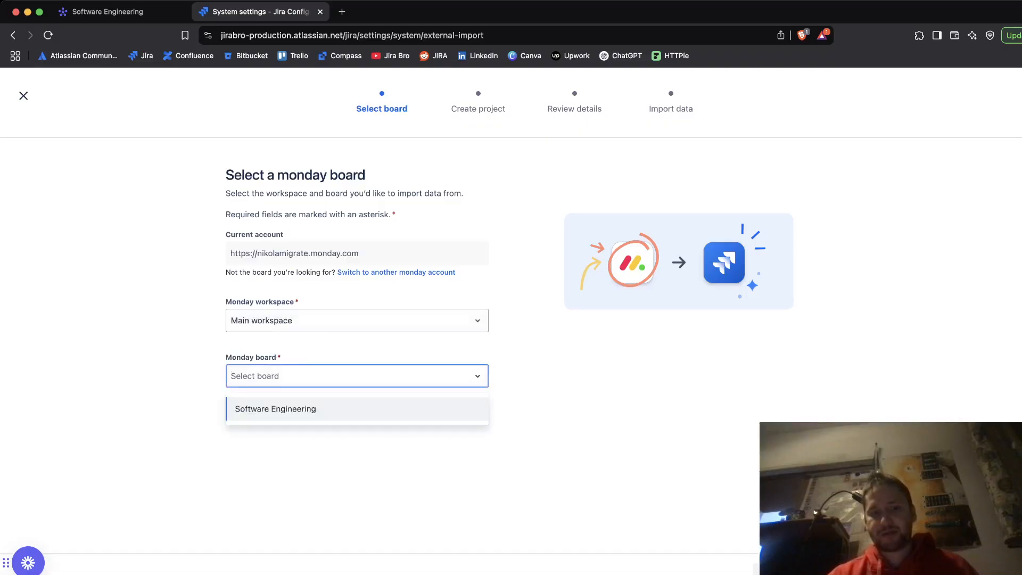
pyautogui.press('Return')
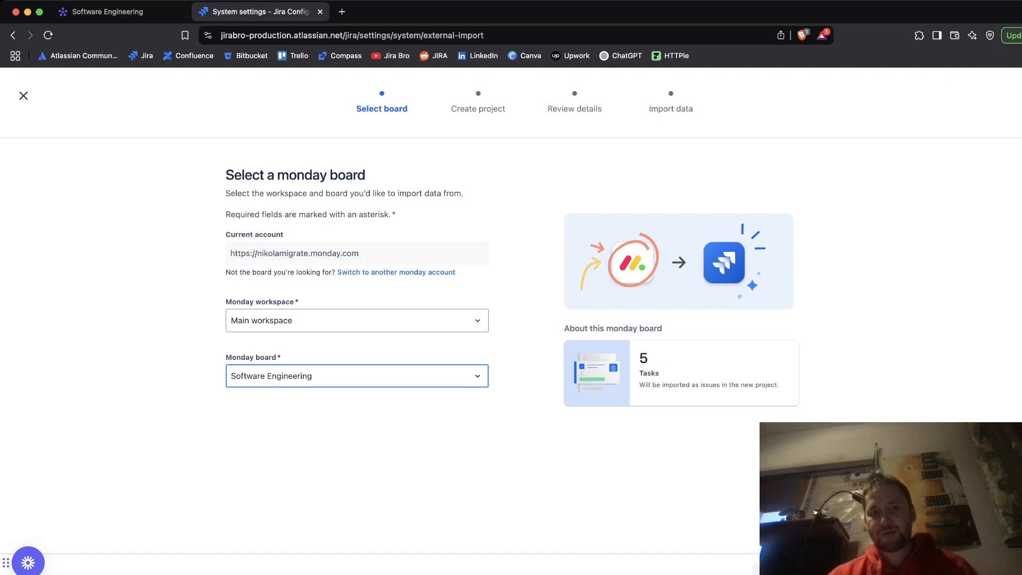
pyautogui.hotkey('shift', 'Tab')
pyautogui.press('Down')
pyautogui.press('Escape')
pyautogui.press('Down')
pyautogui.press('Return')
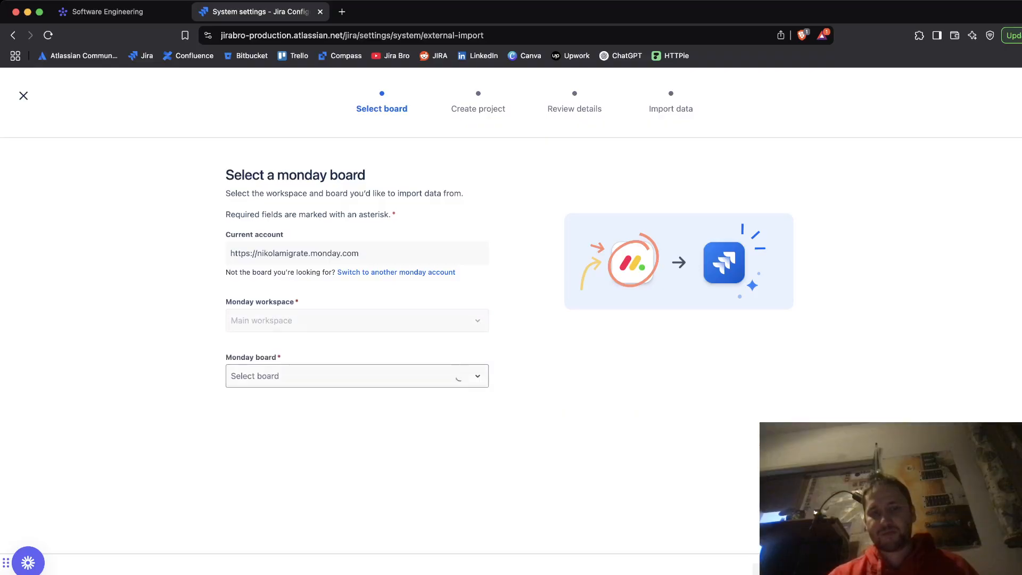
pyautogui.press('Down')
pyautogui.press('Return')
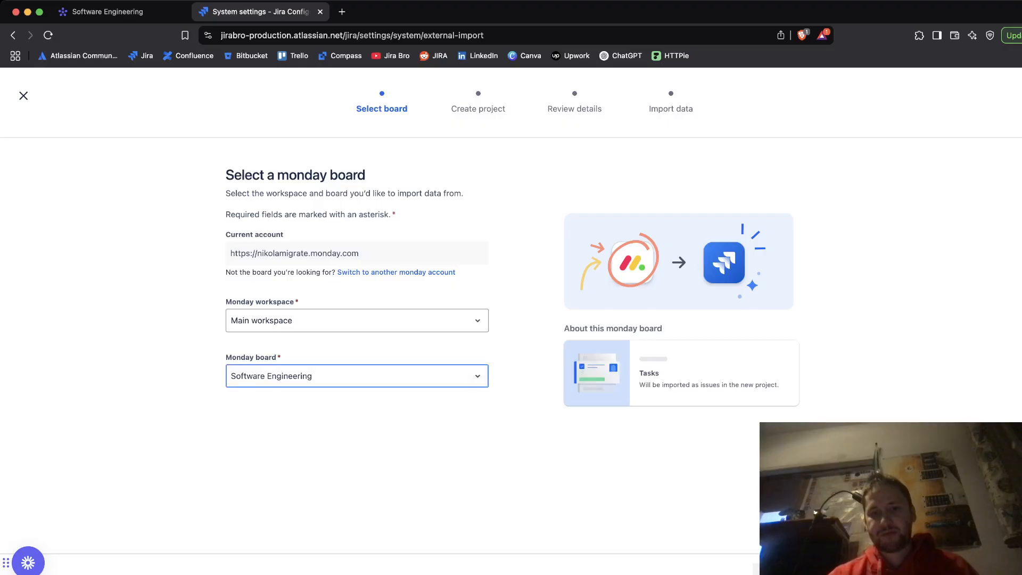
# Step: Reselect Main workspace and the Software Engineering board, then continue to project setup
pyautogui.click(357, 321)
pyautogui.click(357, 376)
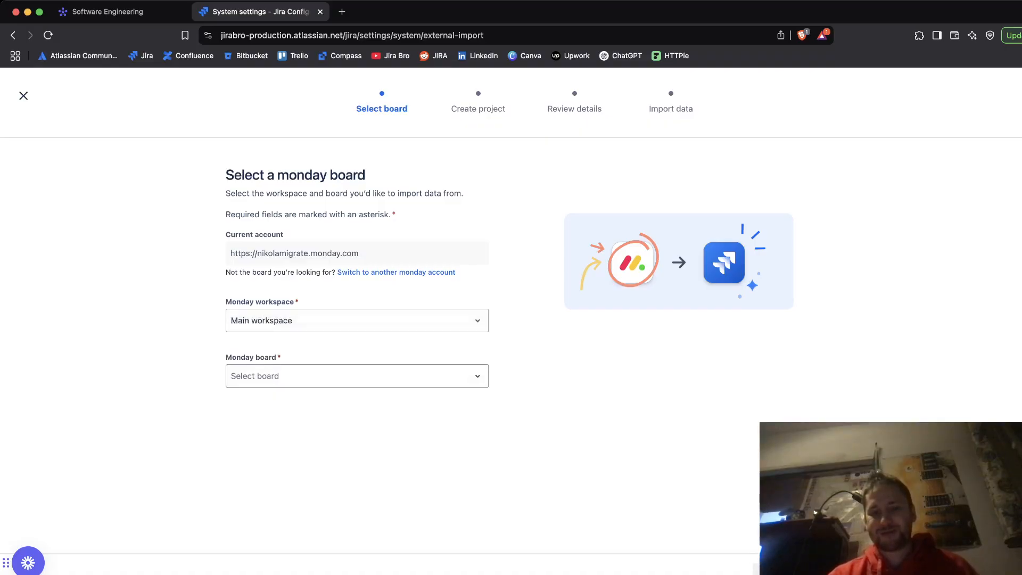
pyautogui.click(356, 375)
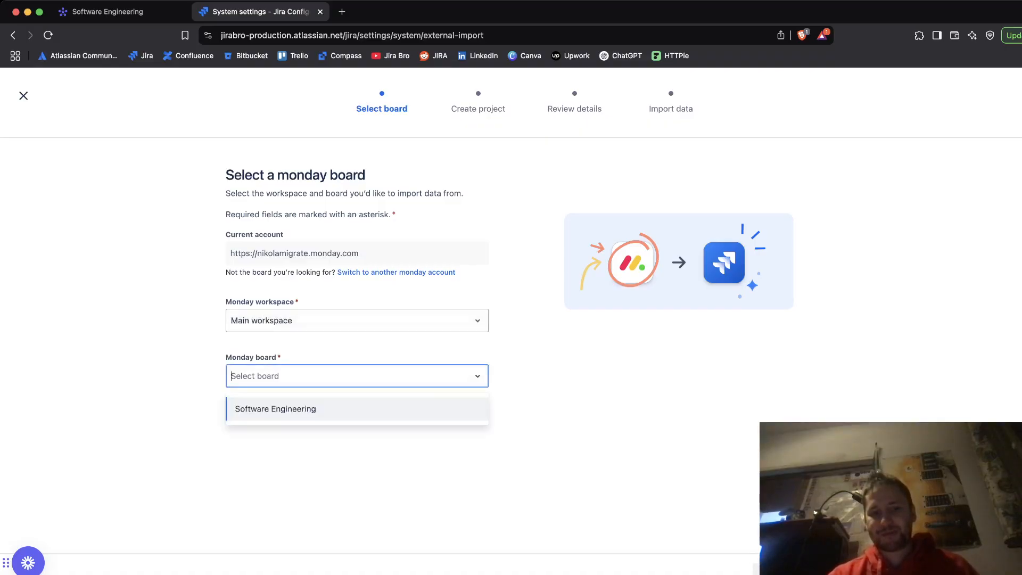
pyautogui.click(356, 410)
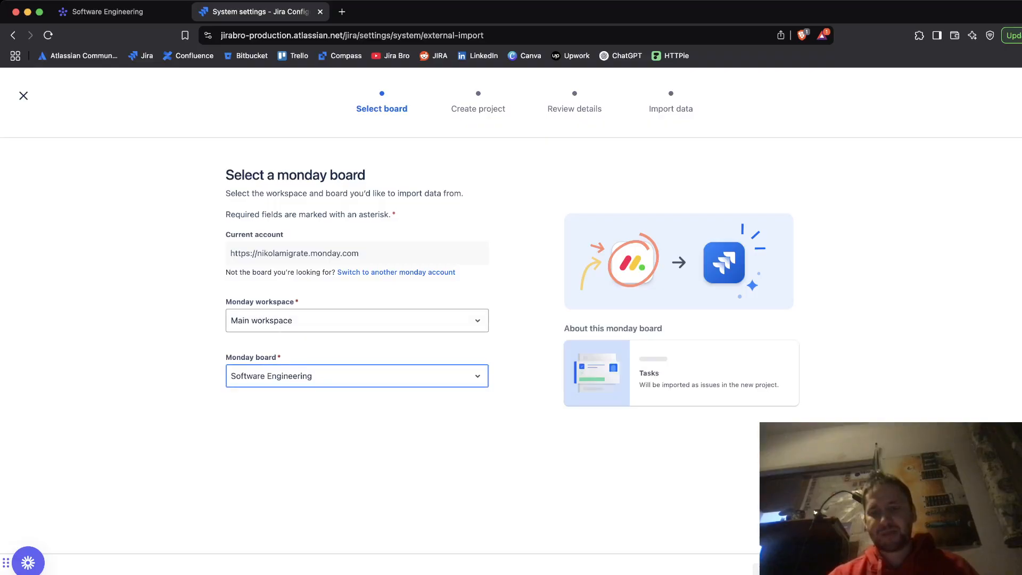
pyautogui.click(804, 569)
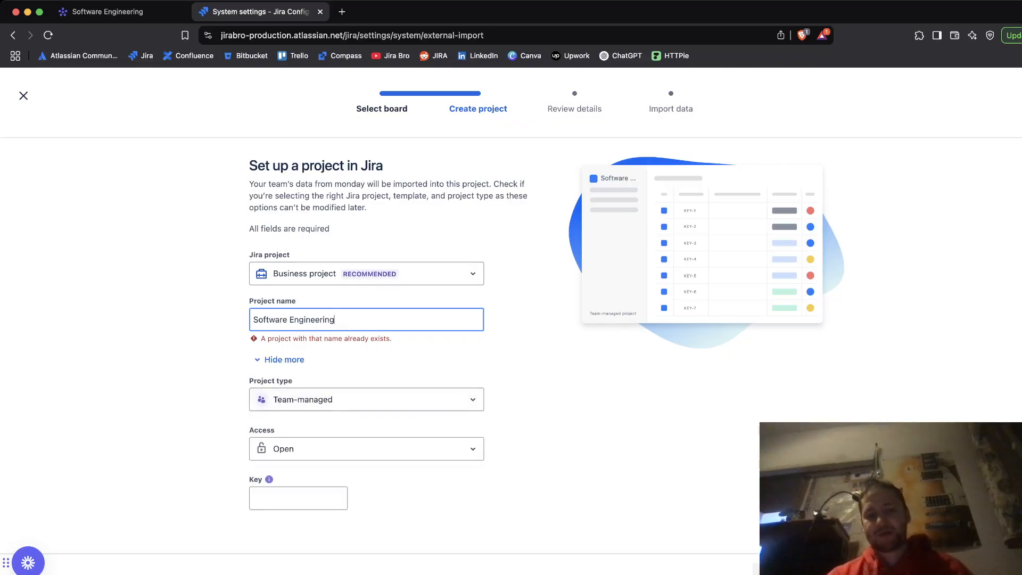
# Step: Rename the new project to Software Engineering 2 and choose Software project as the Jira project
pyautogui.write('2')
pyautogui.click(366, 274)
pyautogui.click(341, 364)
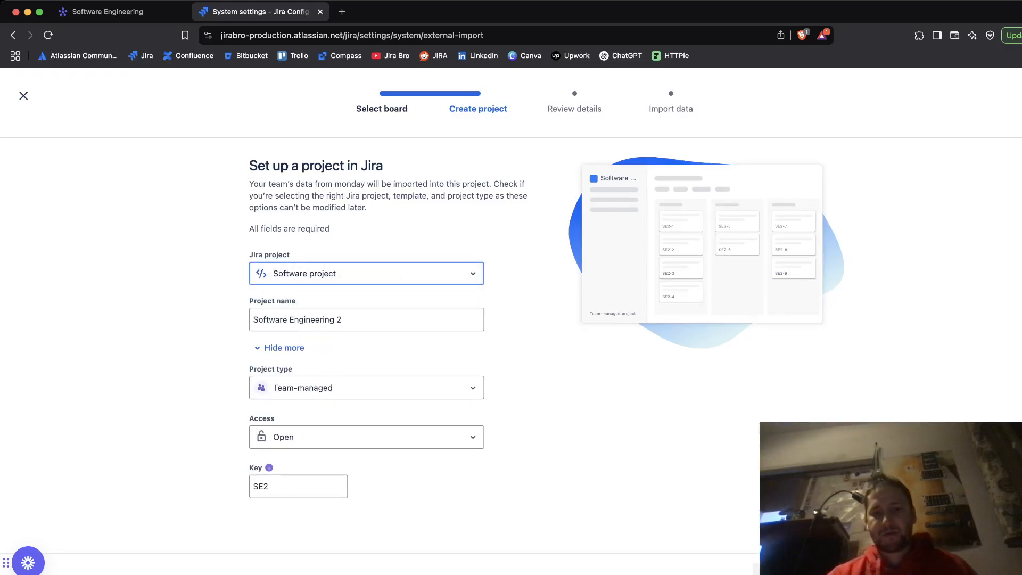
# Step: Set the project type to Company-managed and continue to start the import
pyautogui.click(366, 388)
pyautogui.click(351, 527)
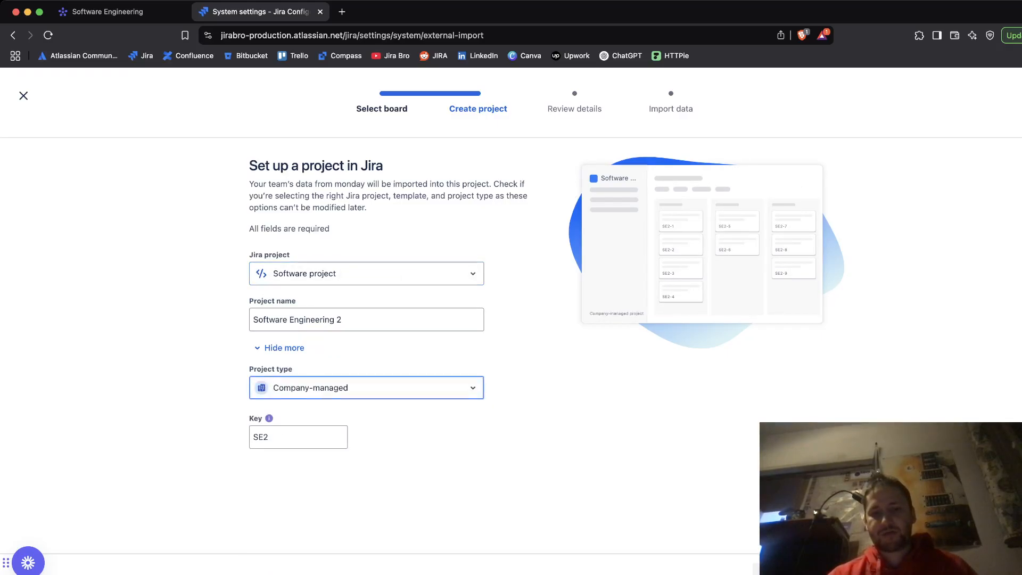
pyautogui.click(804, 569)
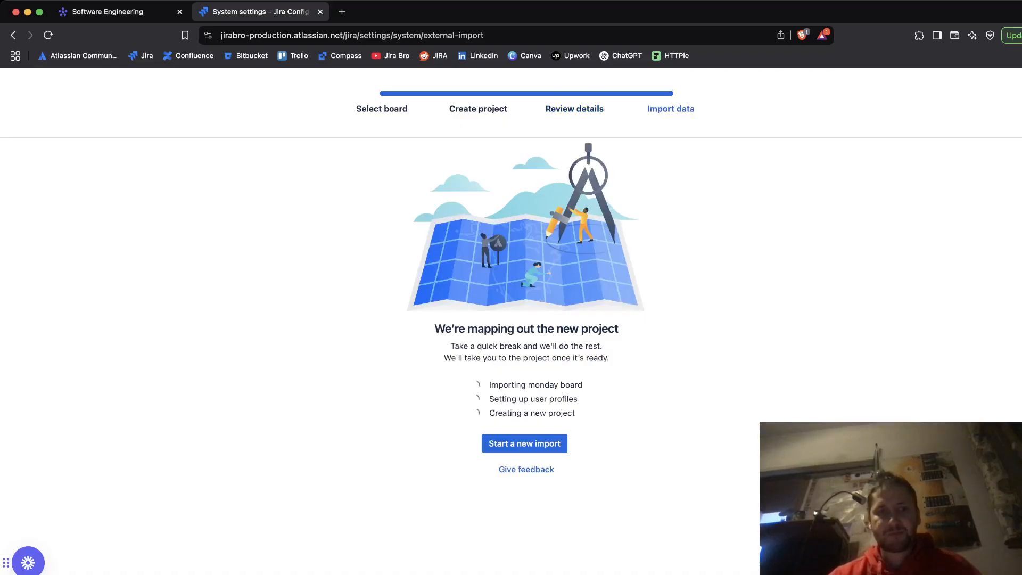
# Step: Browse the monday workspaces, open Main workspace and reopen the Software Engineering board
pyautogui.click(101, 12)
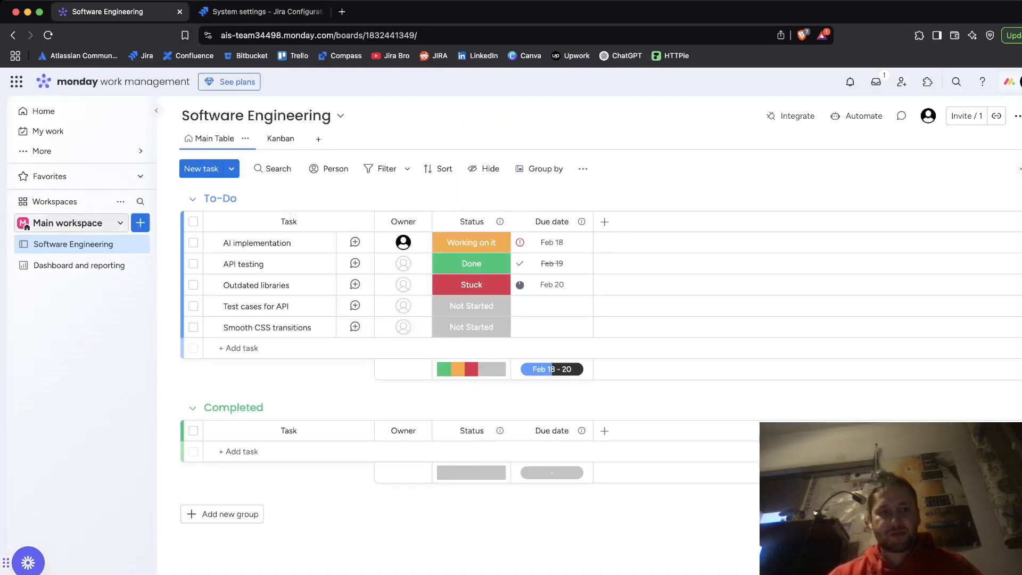
pyautogui.click(74, 222)
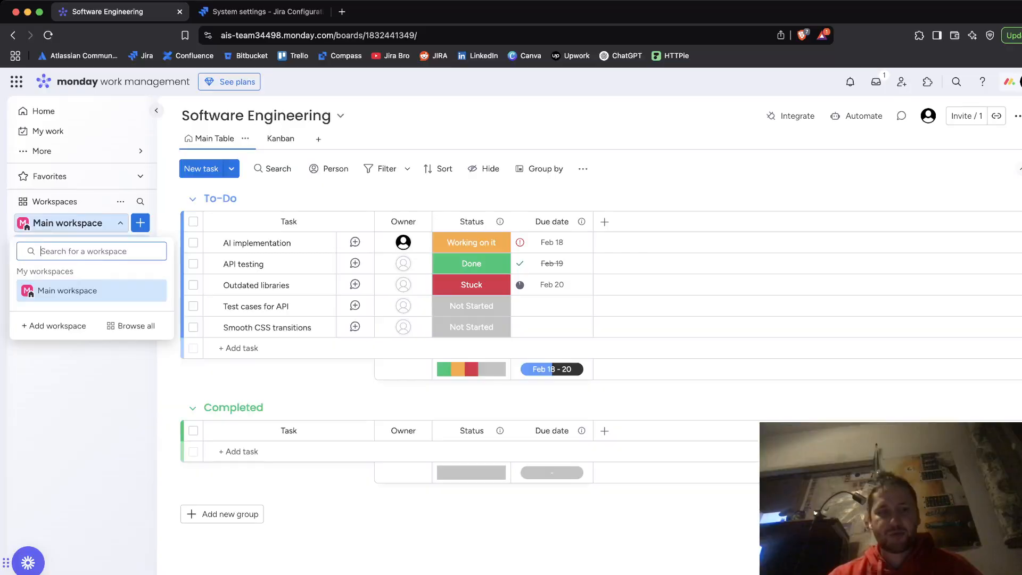
pyautogui.click(131, 326)
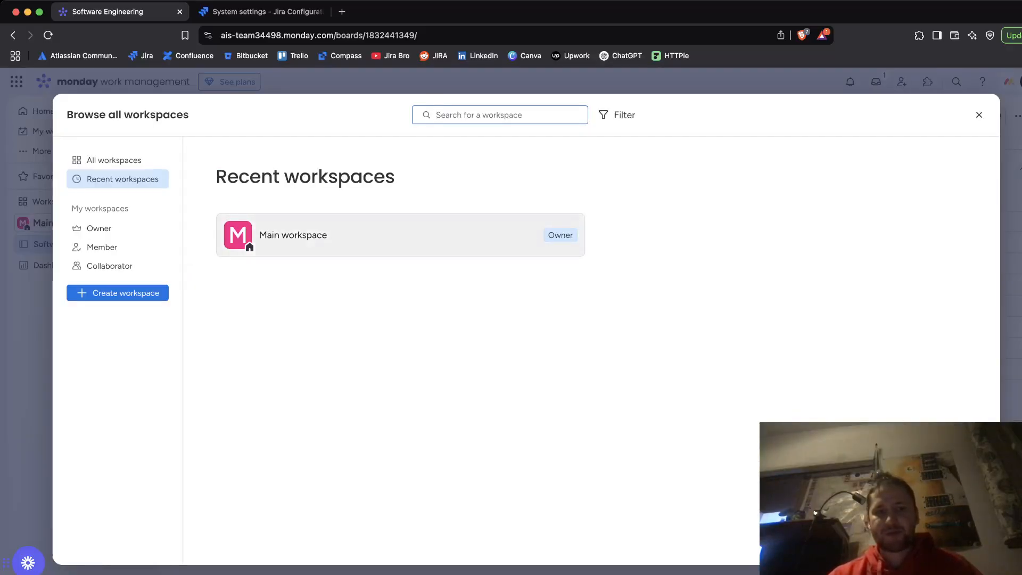
pyautogui.click(293, 234)
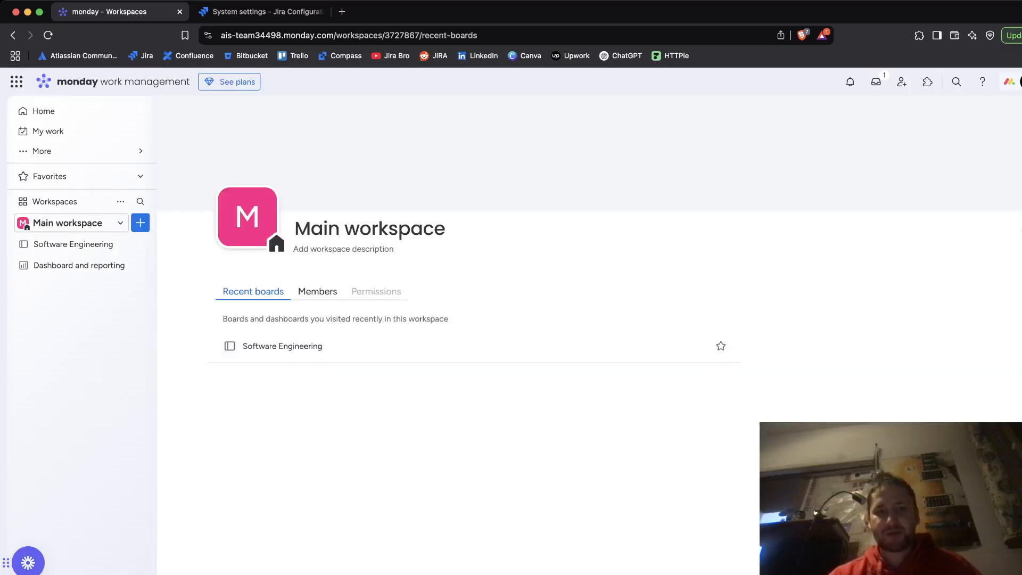
pyautogui.click(74, 244)
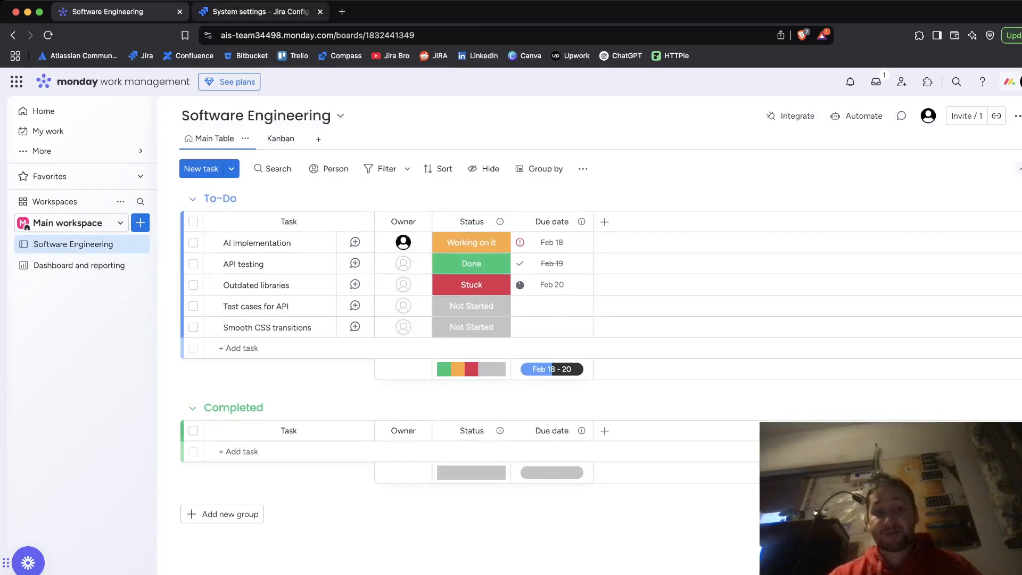
# Step: Monitor the Jira import progress, switching between the monday and Jira tabs
pyautogui.click(260, 12)
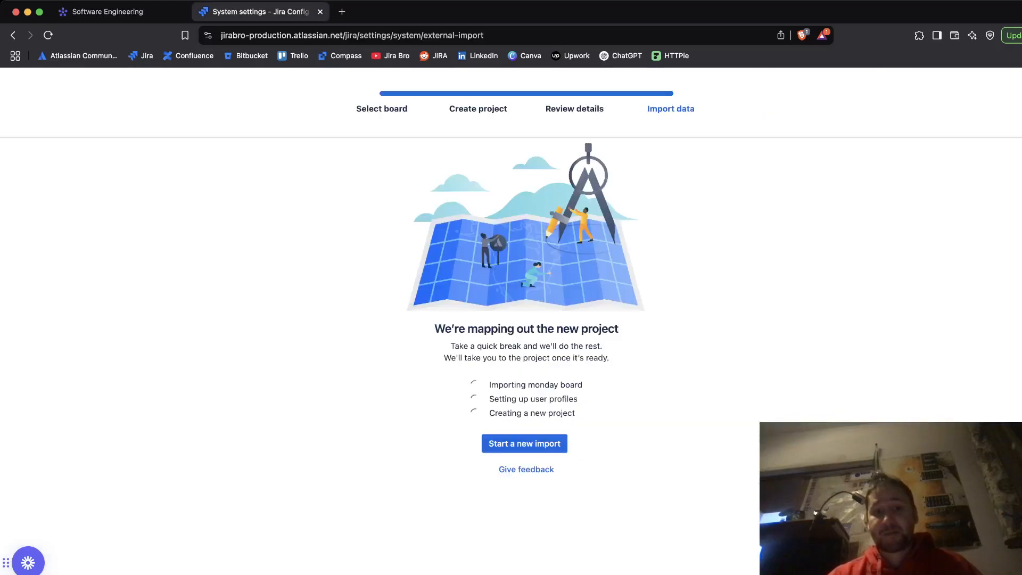
pyautogui.click(106, 12)
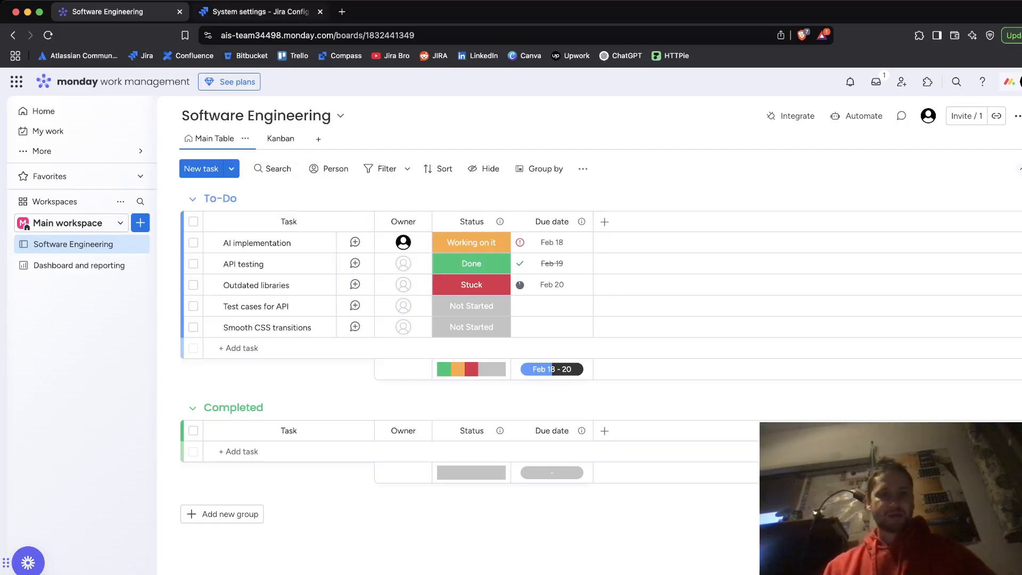
pyautogui.click(260, 11)
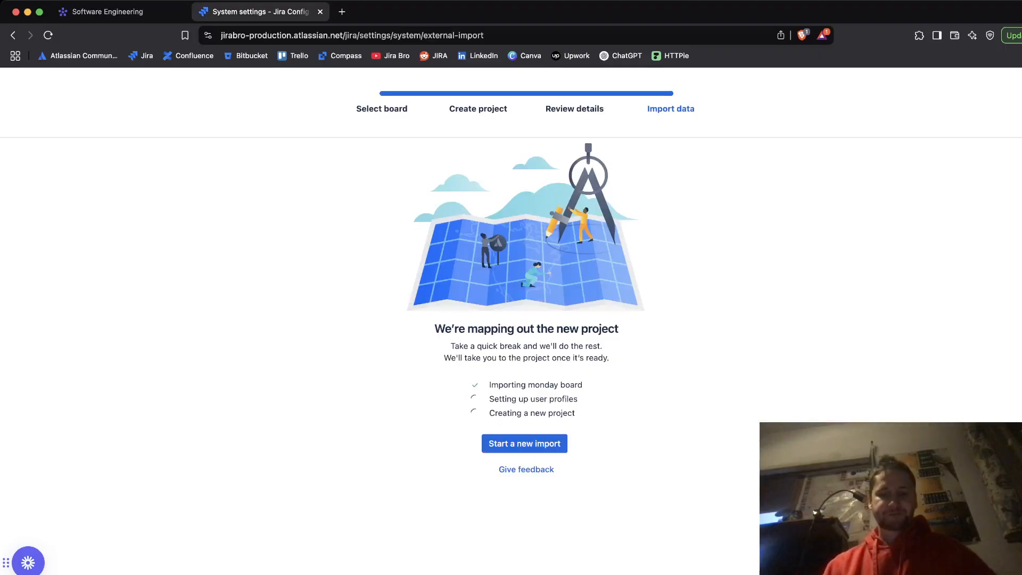